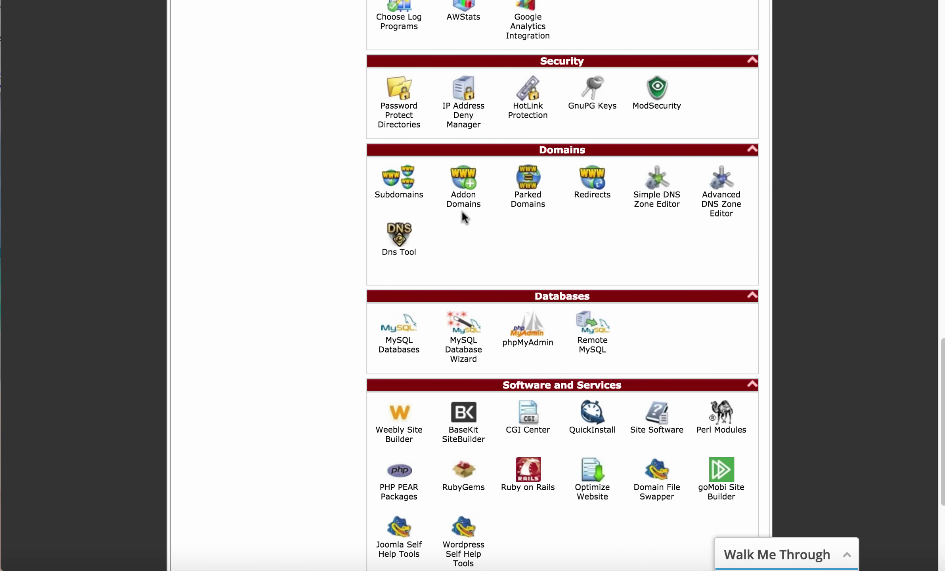
Open QuickInstall's Install WordPress form and enter the site's admin e-mail address
scroll(467, 230, "down", 5)
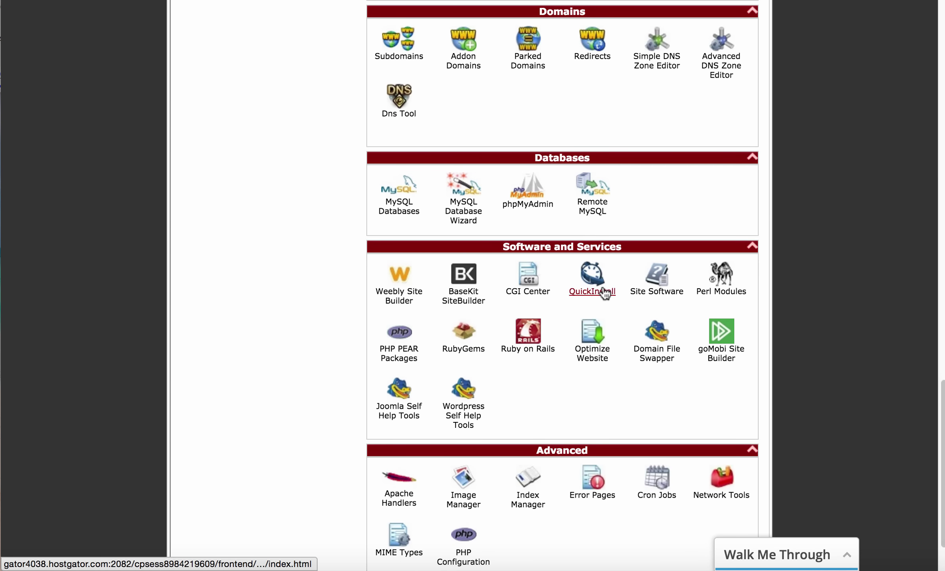
left_click(606, 295)
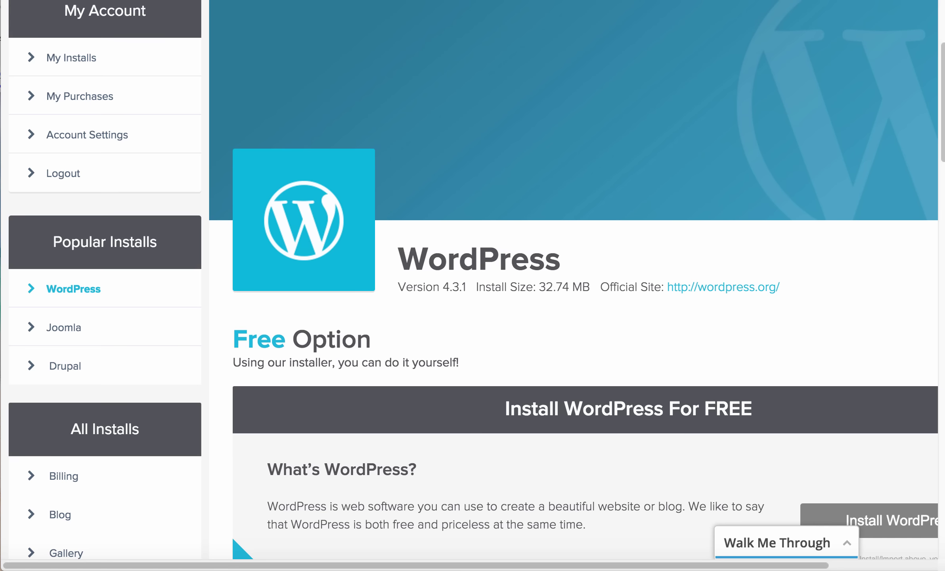
scroll(731, 294, "down", 5)
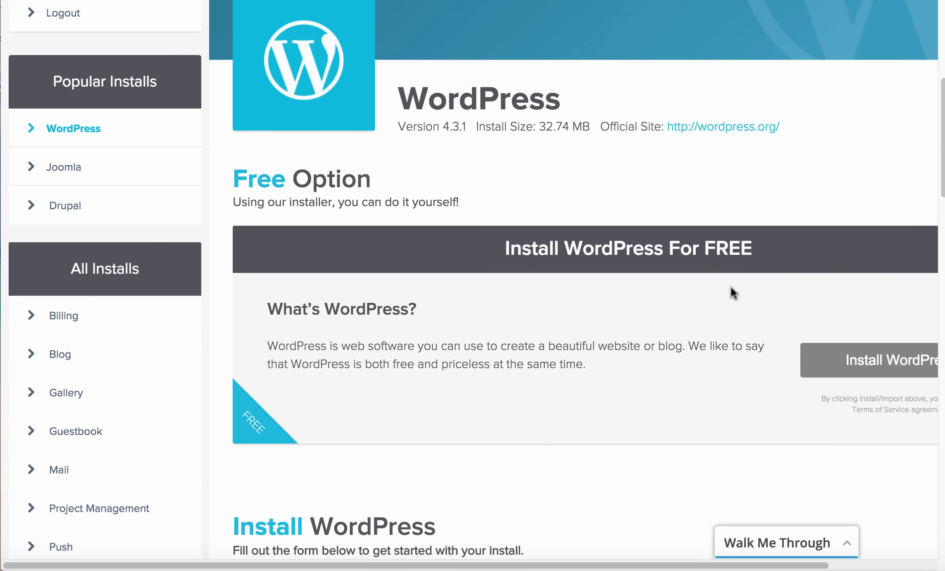
scroll(731, 287, "down", 6)
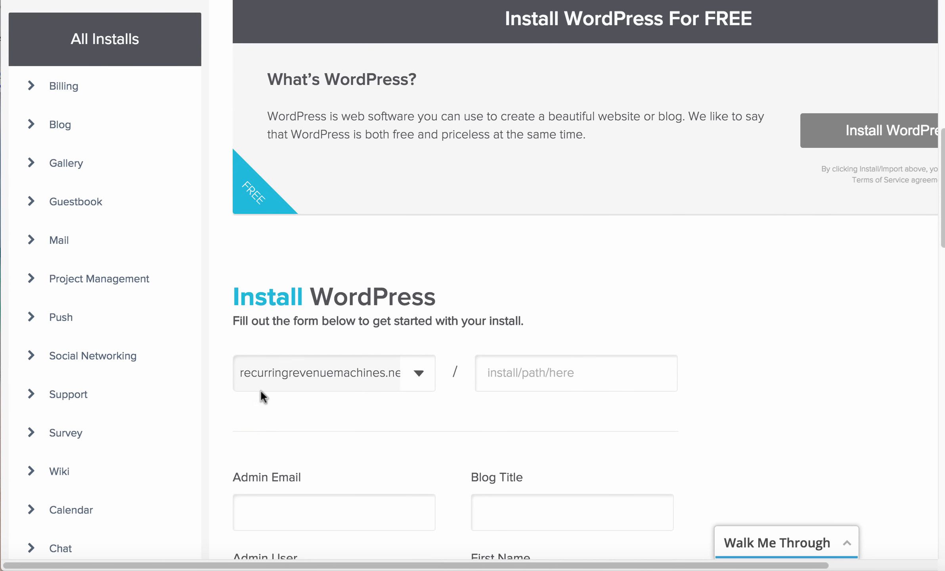
scroll(376, 361, "down", 4)
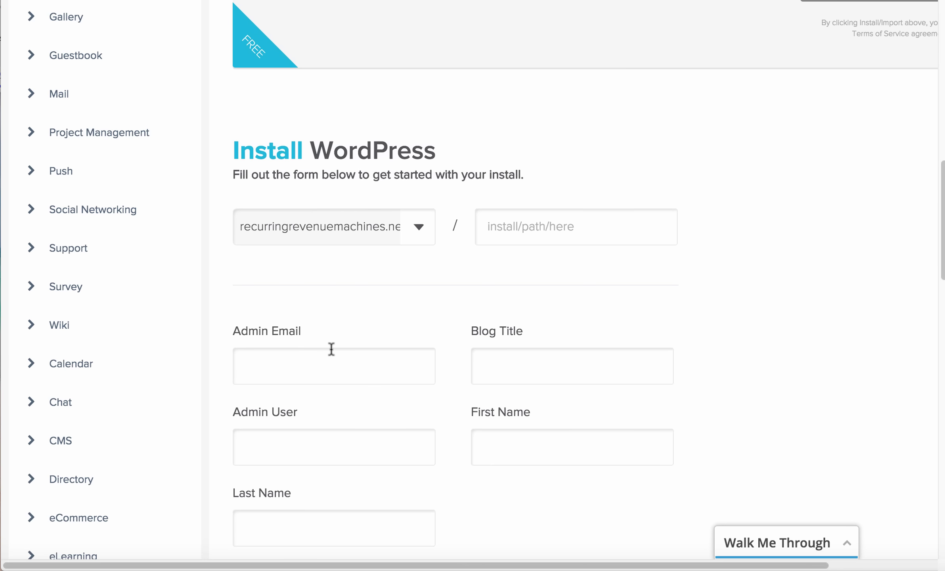
left_click(368, 365)
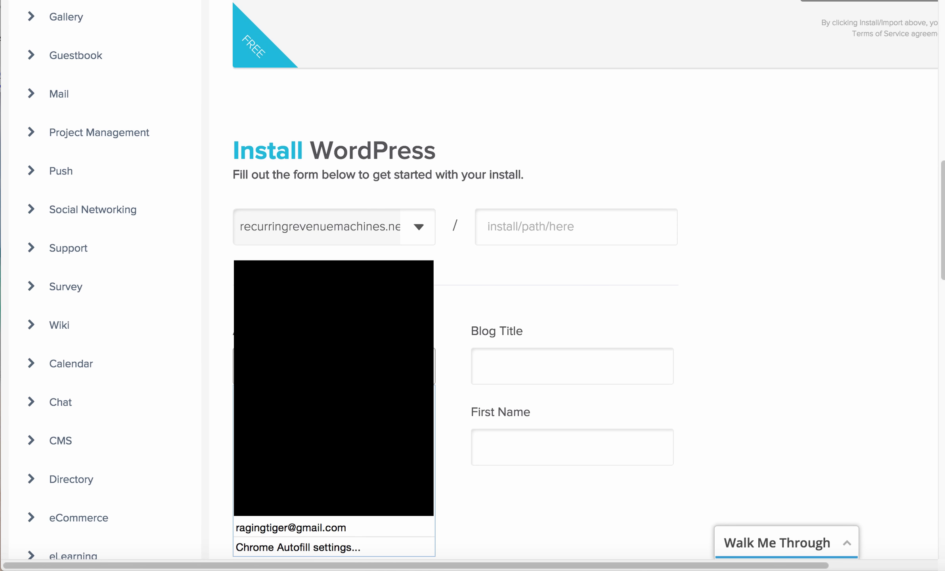
scroll(368, 365, "down", 3)
left_click(368, 242)
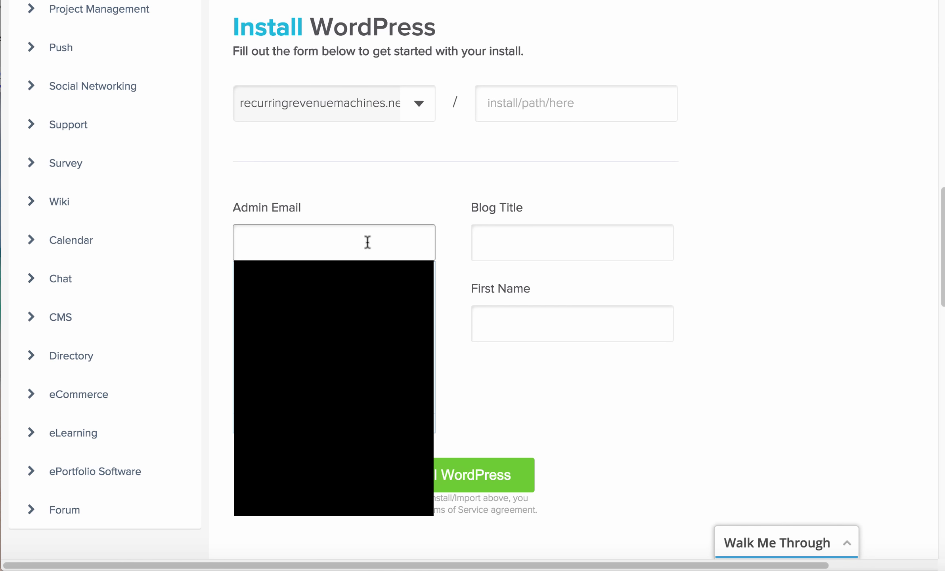
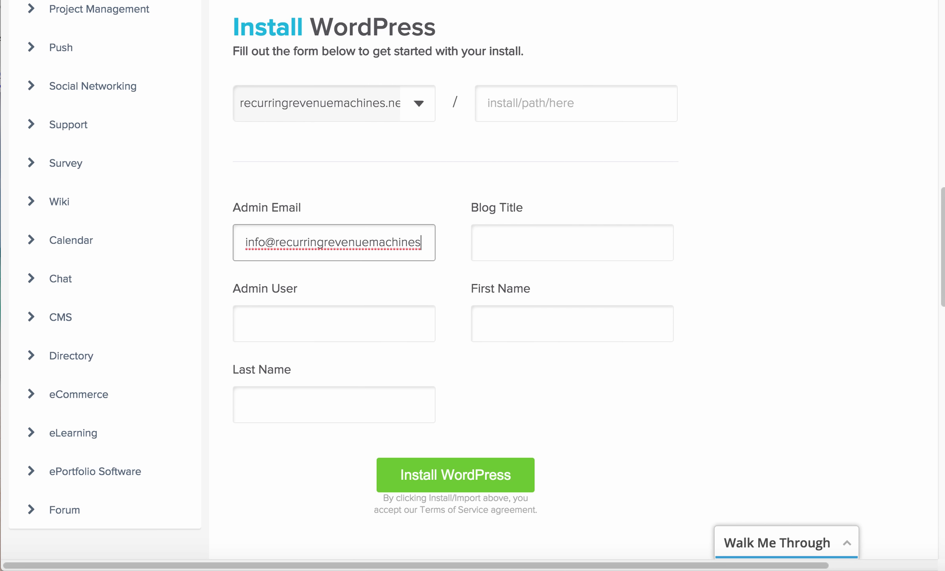
Paste the domain into Blog Title and edit it to 'recurring revenue machines review & bonus'
left_click(546, 248)
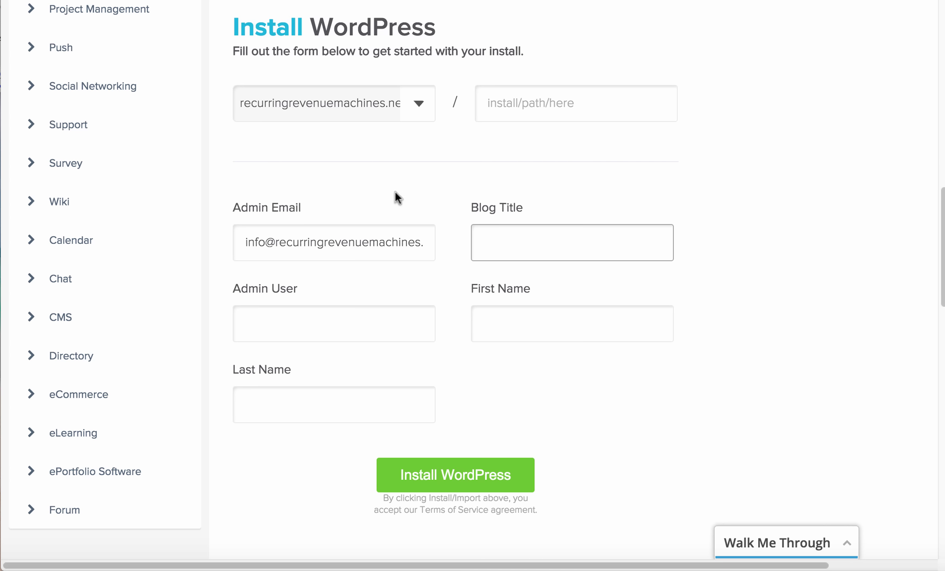
left_click_drag(280, 242, 538, 256)
left_click(316, 245)
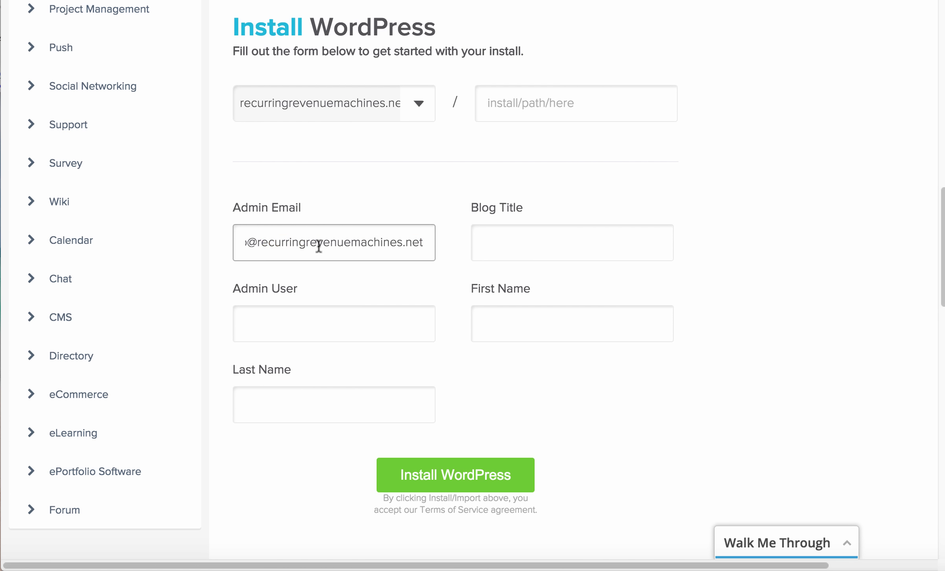
left_click_drag(257, 242, 560, 245)
key("ctrl+c")
left_click(560, 245)
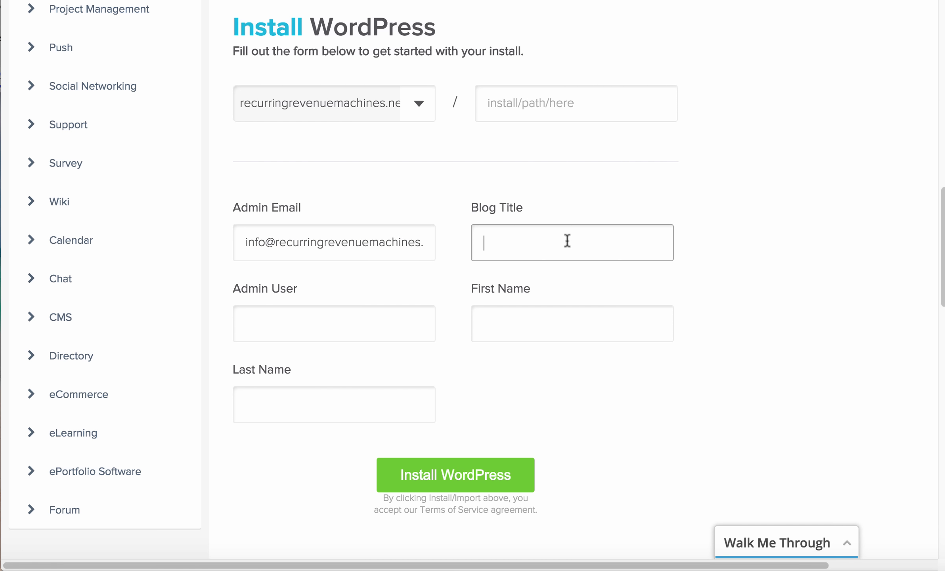
key("ctrl+v")
triple_click(613, 242)
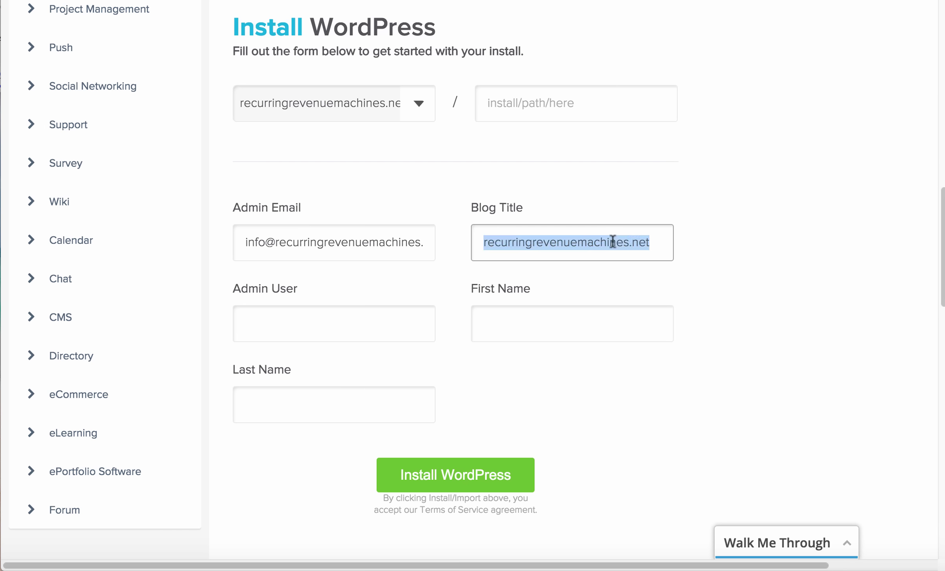
left_click(639, 242)
key("BackSpace")
key("BackSpace")
key("BackSpace")
key("BackSpace")
left_click(534, 242)
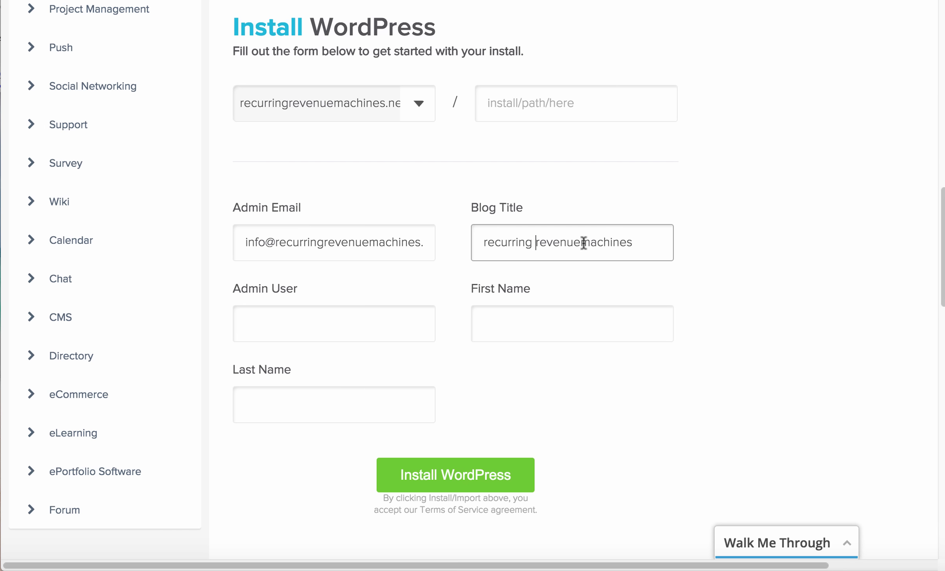
left_click(582, 243)
left_click(652, 238)
type("review")
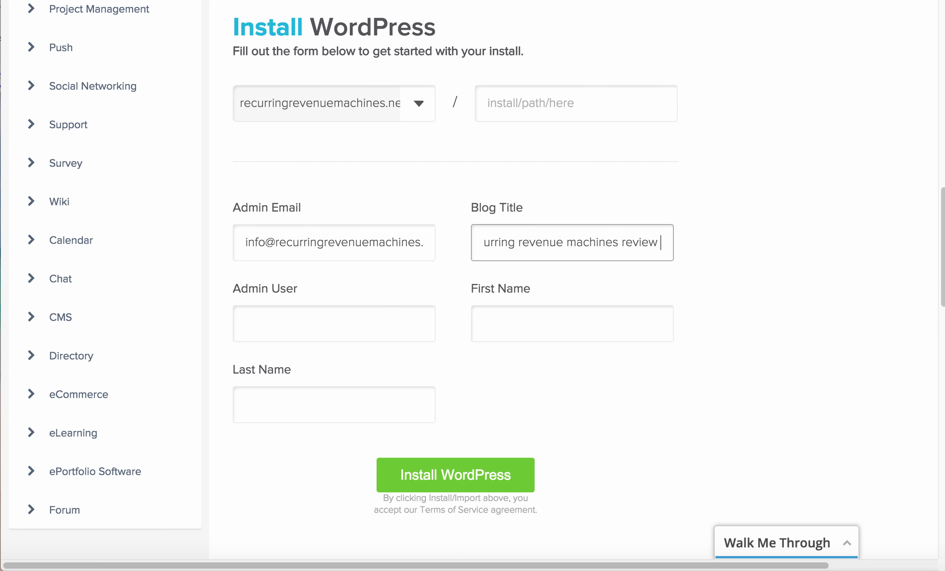
type(" & bonus")
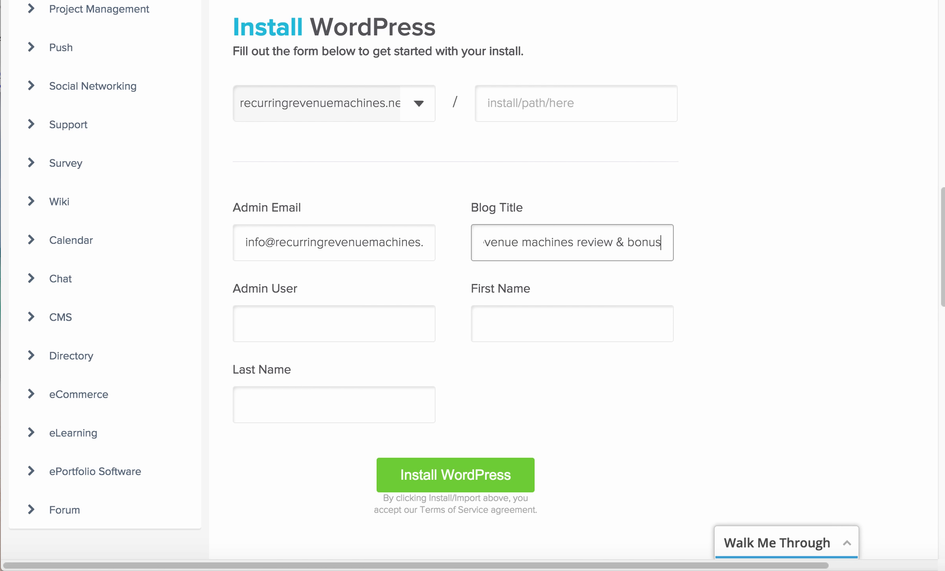
Enter admin username 'admin' plus the site owner's first and last name
left_click(357, 333)
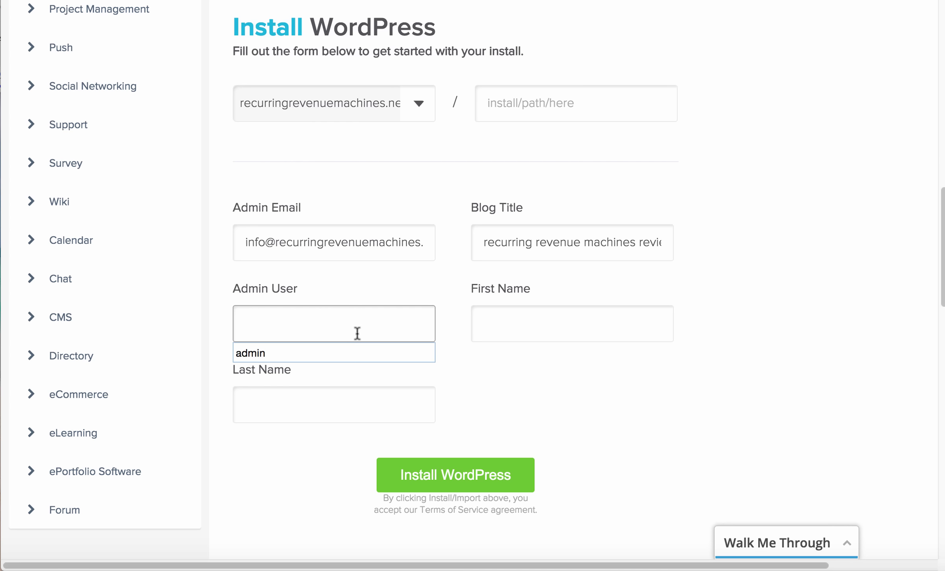
type("admin")
left_click(580, 324)
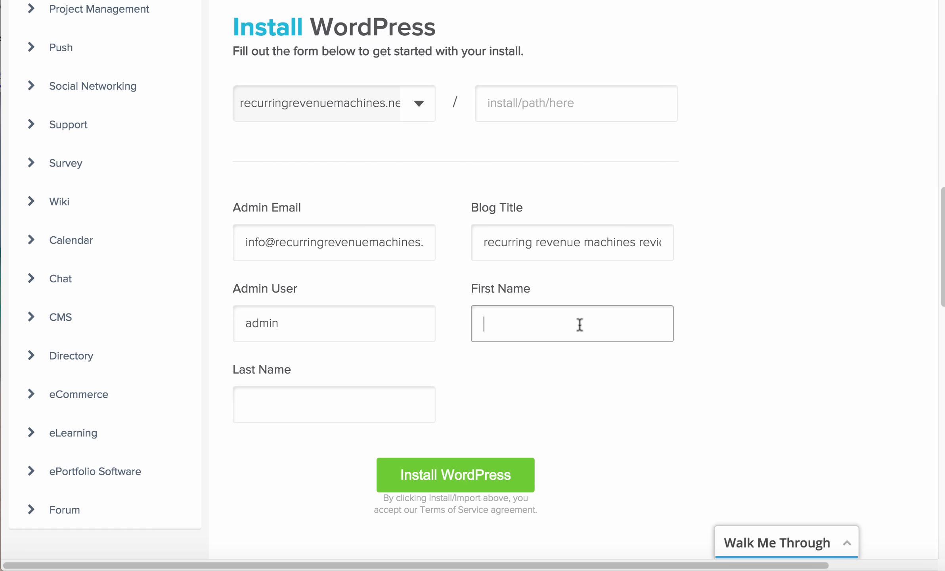
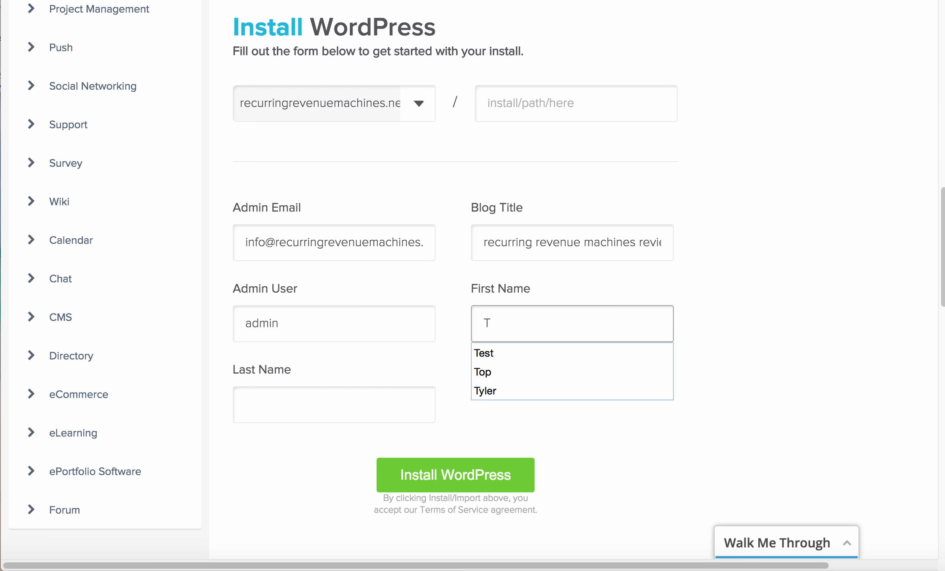
key("Tab")
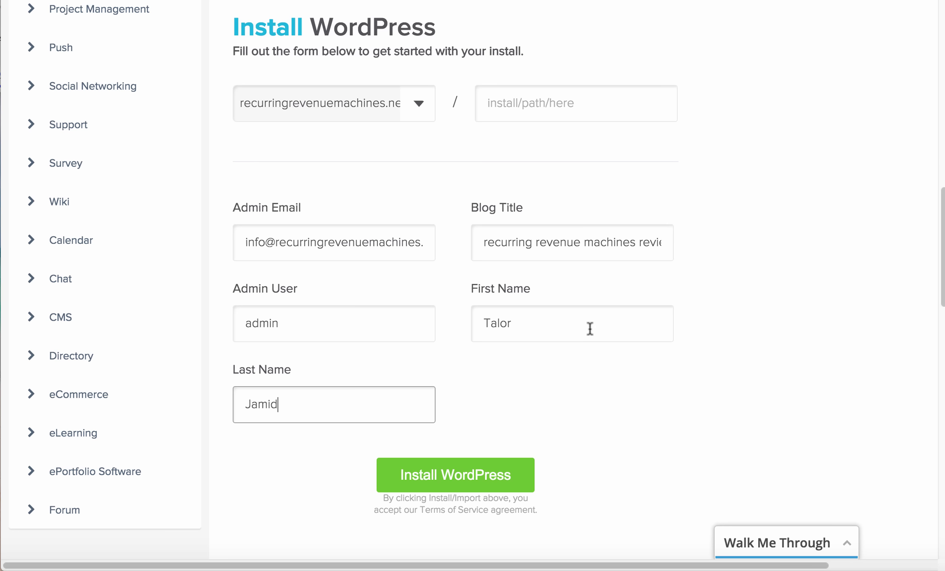
scroll(492, 474, "down", 2)
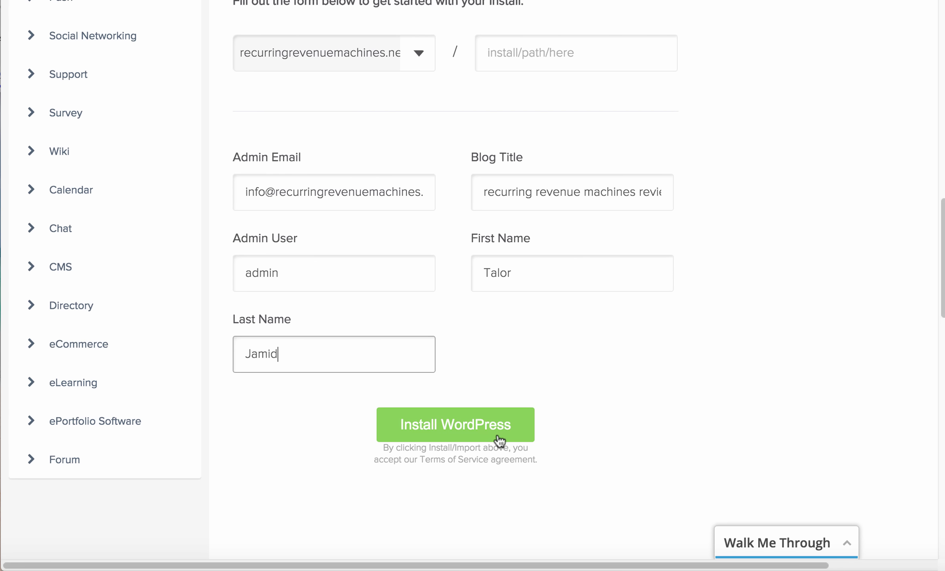
Run the WordPress install, dismiss the theme popup and show the login credentials
left_click(487, 422)
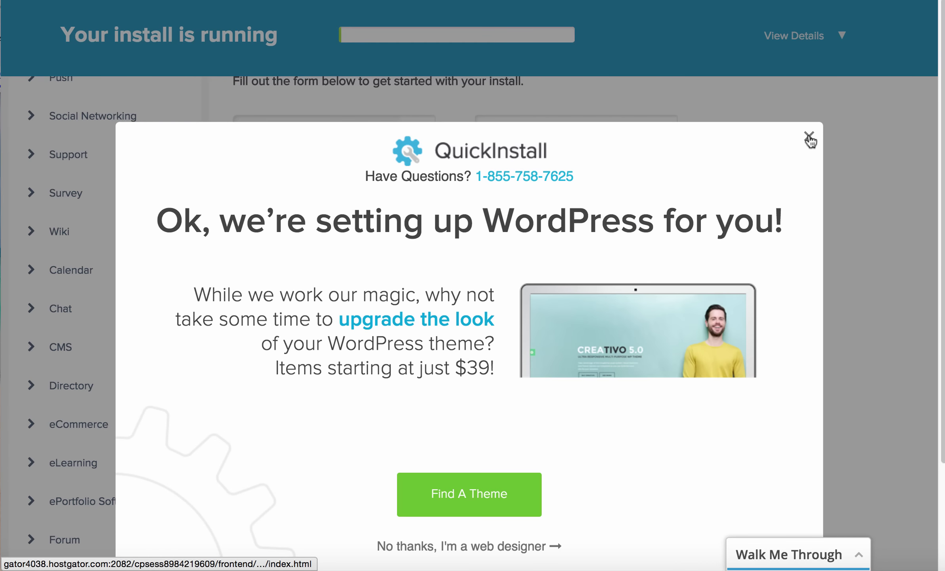
left_click(810, 135)
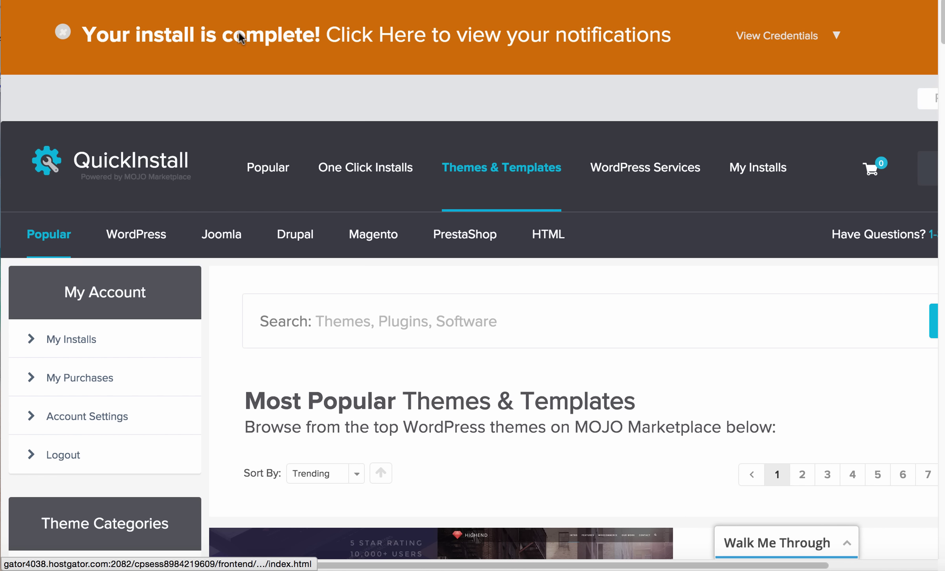
left_click(826, 44)
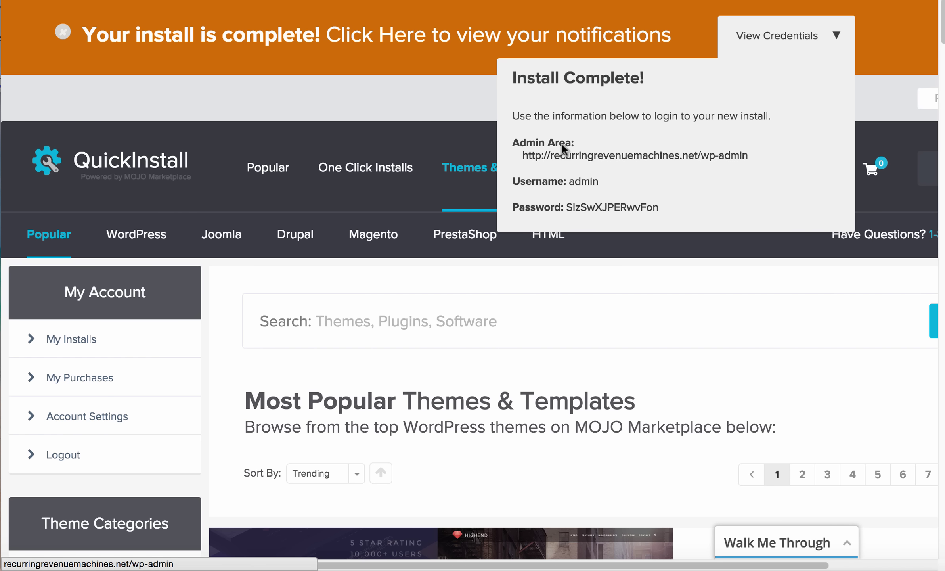
Open the admin area link in a new tab and select the username
right_click(621, 156)
left_click(674, 222)
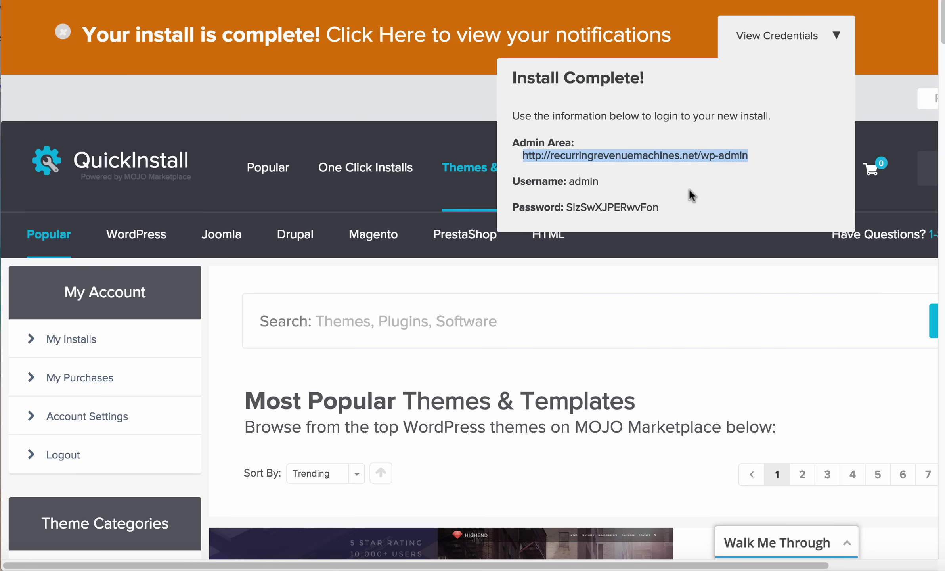
left_click_drag(570, 183, 674, 209)
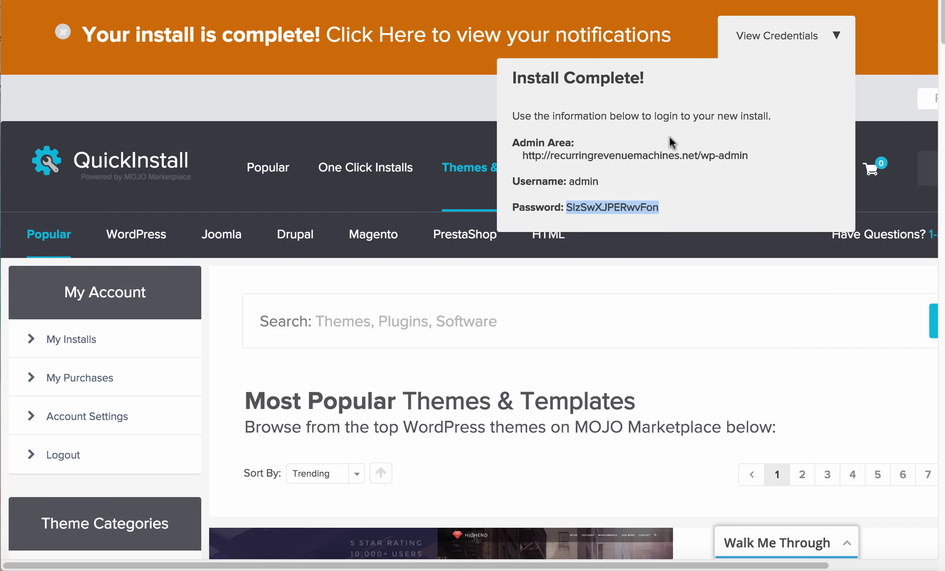
Log in with the copied admin username and password, keeping the session remembered
left_click(641, 193)
double_click(583, 181)
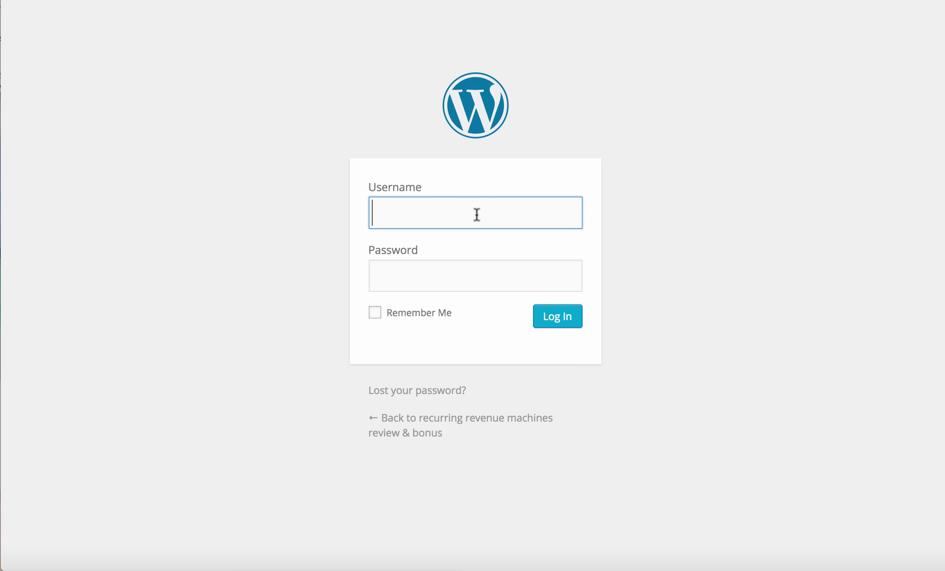
key("ctrl+v")
left_click(495, 276)
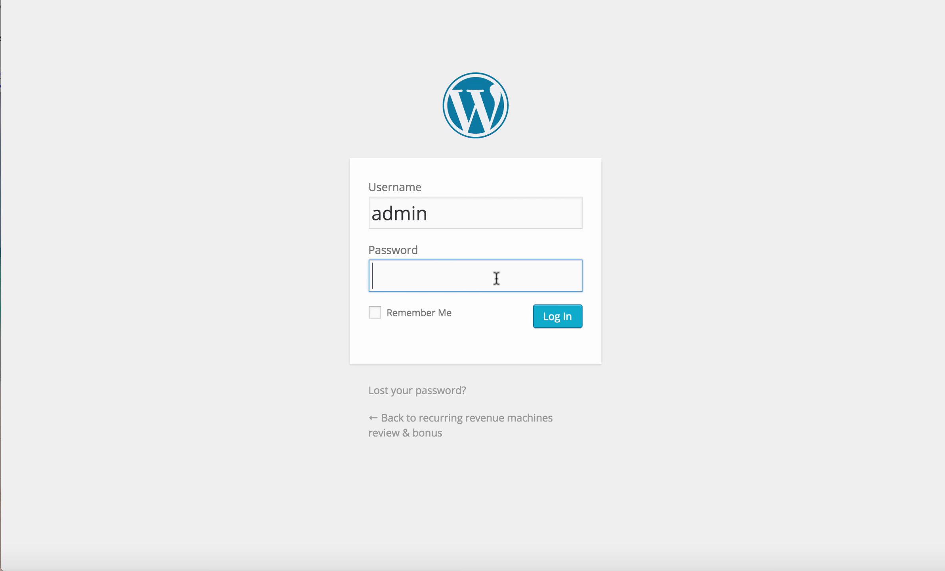
left_click_drag(658, 207, 566, 206)
key("ctrl+v")
left_click(406, 314)
left_click(550, 322)
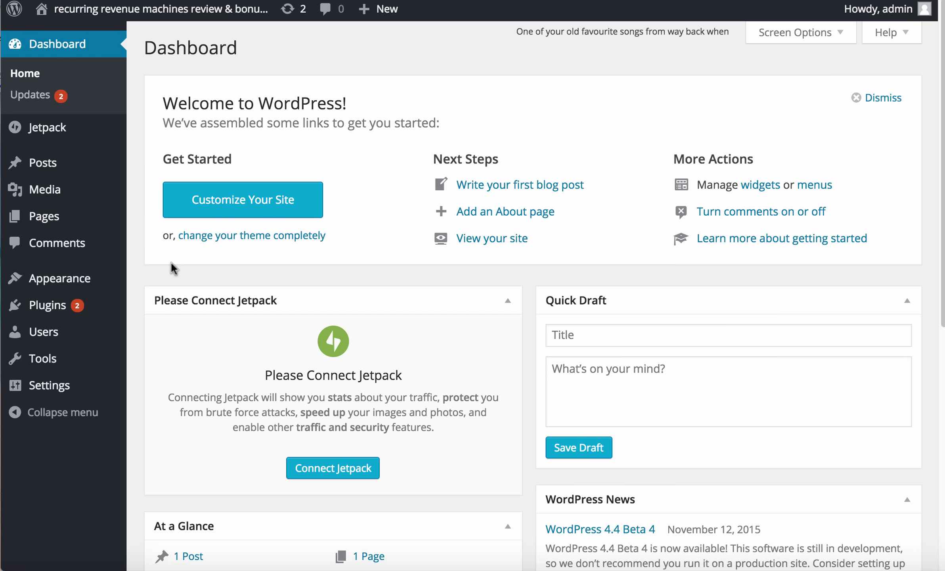
Go to Appearance › Themes to view the three installed themes
mouse_move(115, 283)
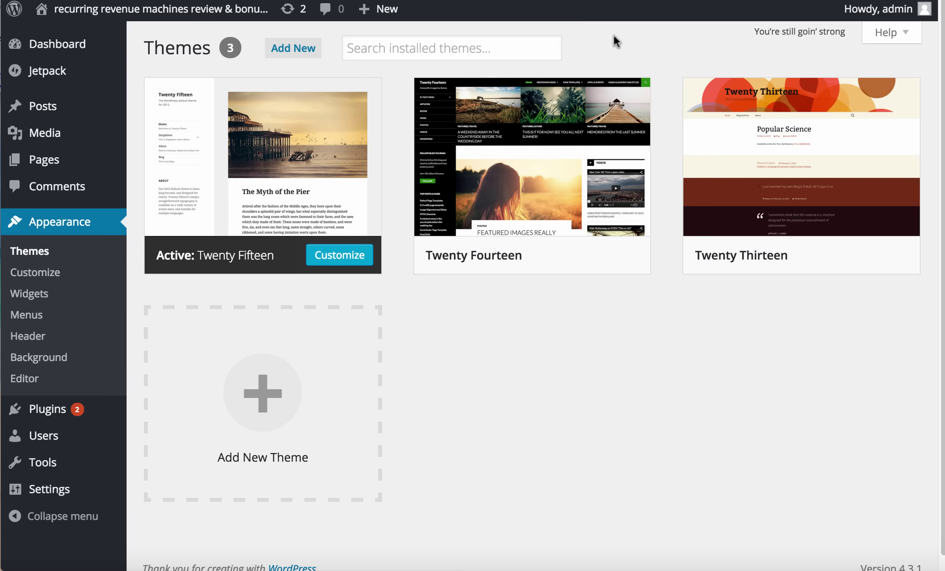
Look at Add New and Upload Theme, then return to the Add Themes directory
left_click(307, 51)
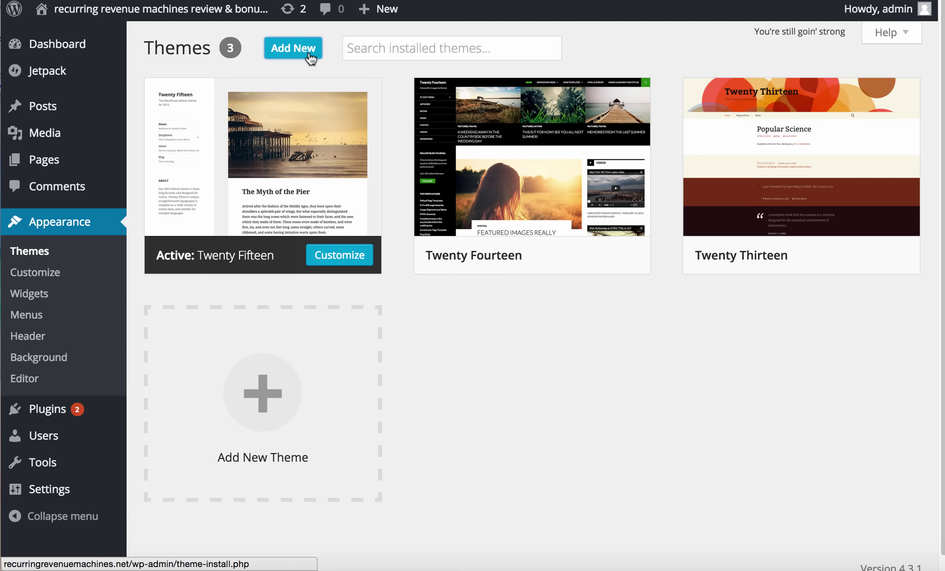
left_click(317, 47)
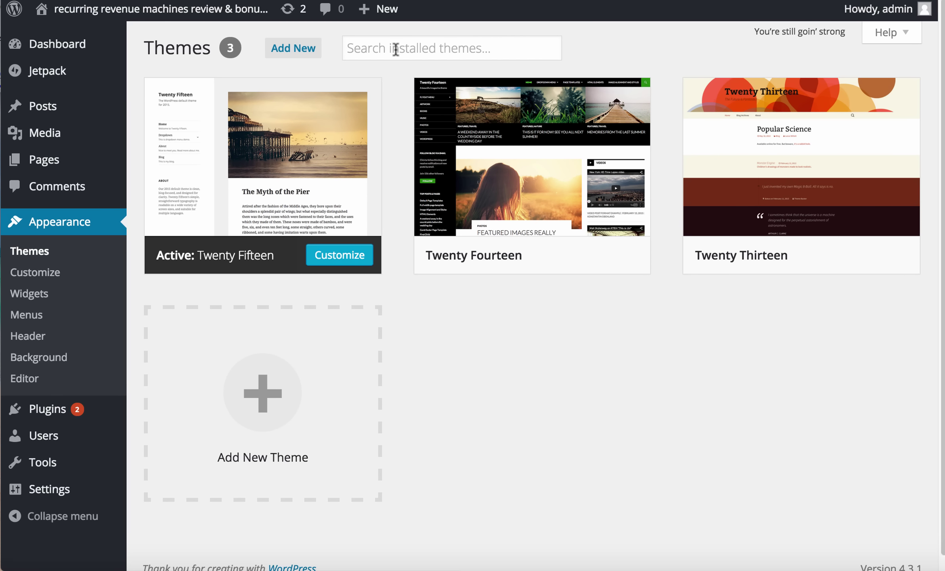
left_click(395, 50)
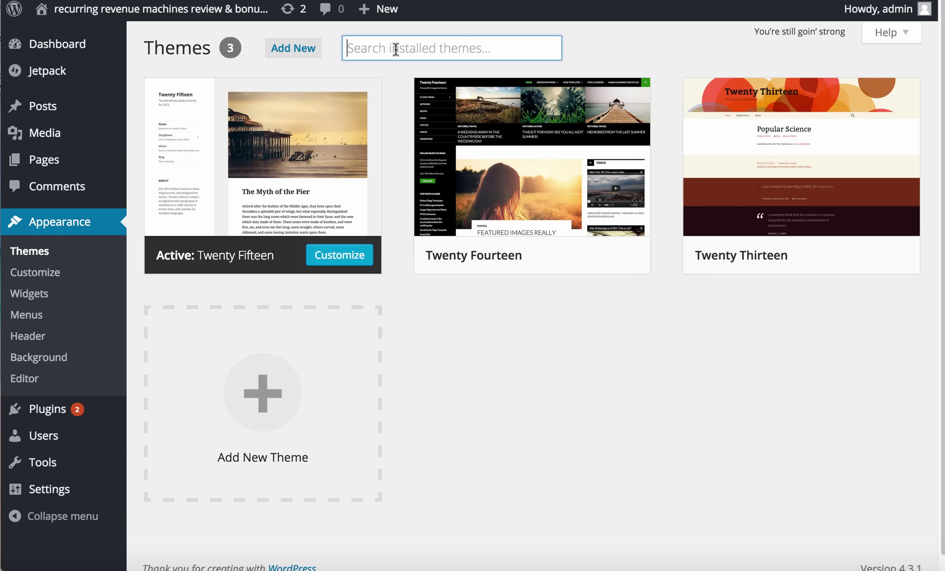
left_click(276, 48)
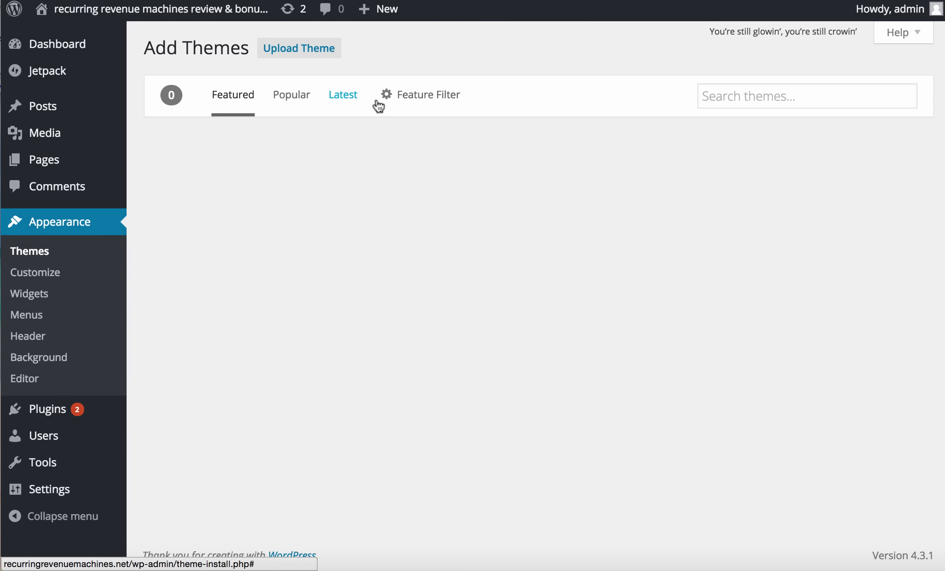
Tick the Black, Blue, Two Columns and Custom Menu feature filters
left_click(418, 99)
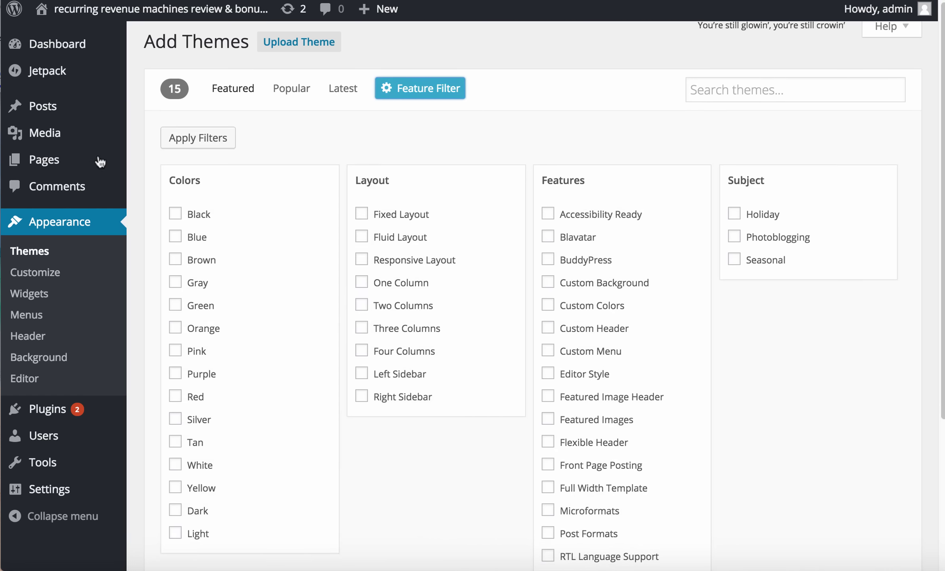
left_click(176, 216)
left_click(179, 239)
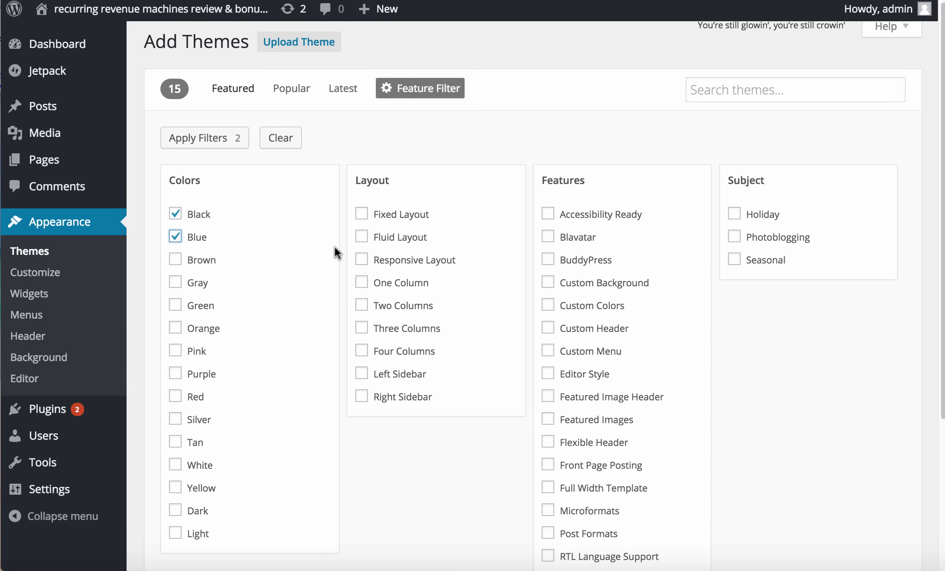
scroll(453, 244, "down", 3)
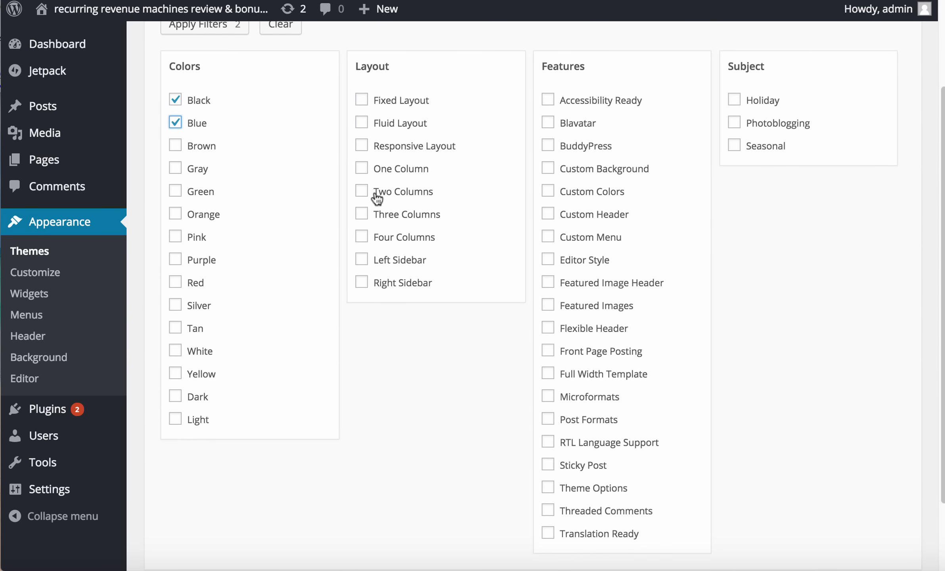
left_click(361, 191)
scroll(590, 134, "down", 1)
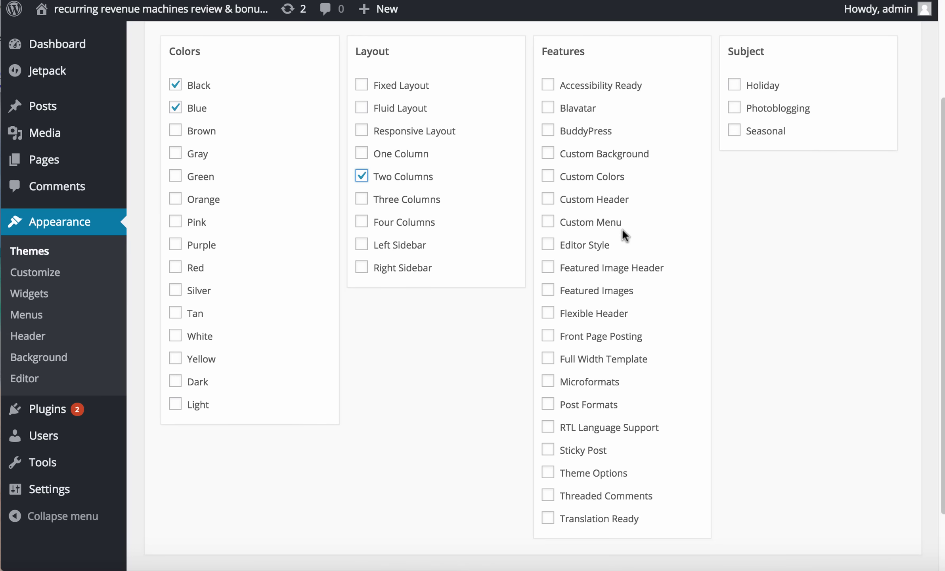
scroll(604, 430, "down", 2)
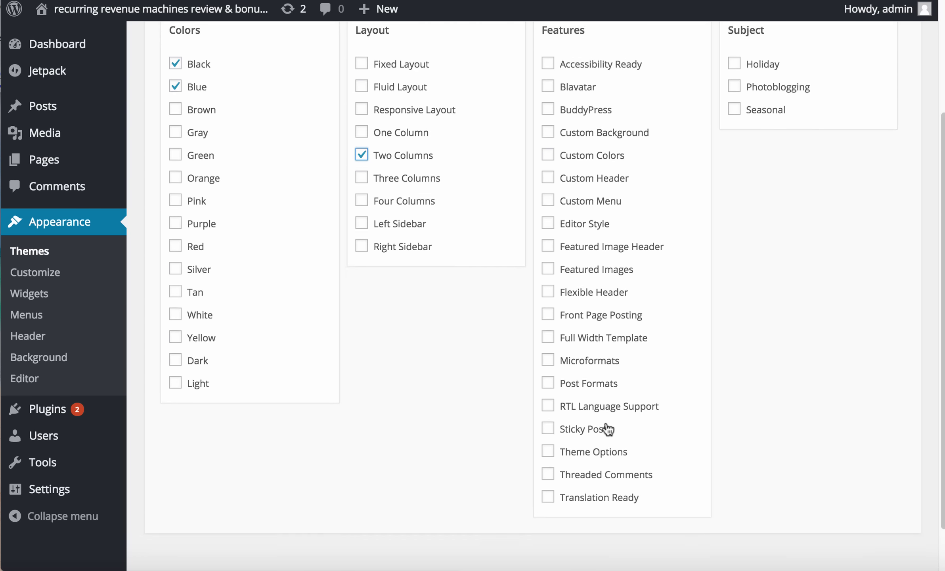
scroll(569, 354, "up", 2)
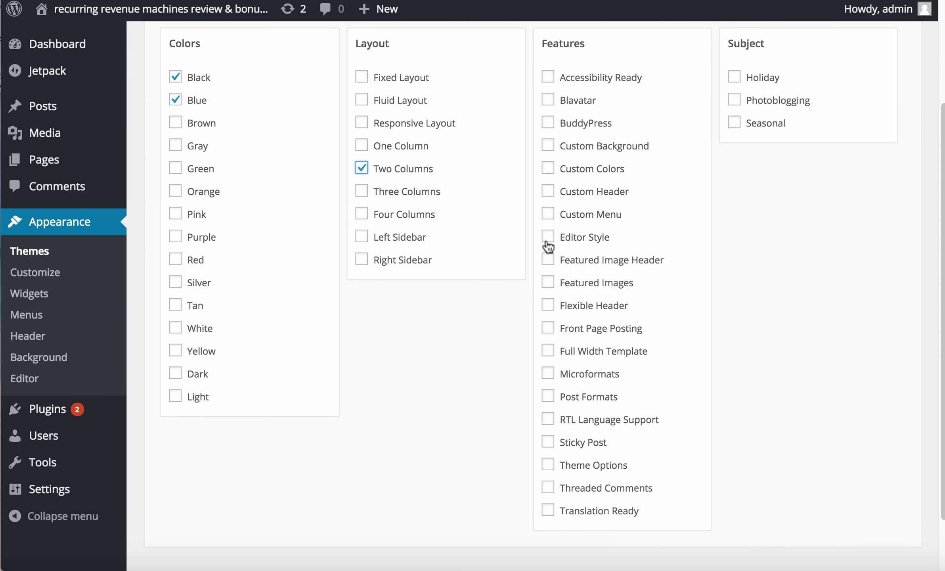
left_click(548, 219)
scroll(724, 235, "up", 2)
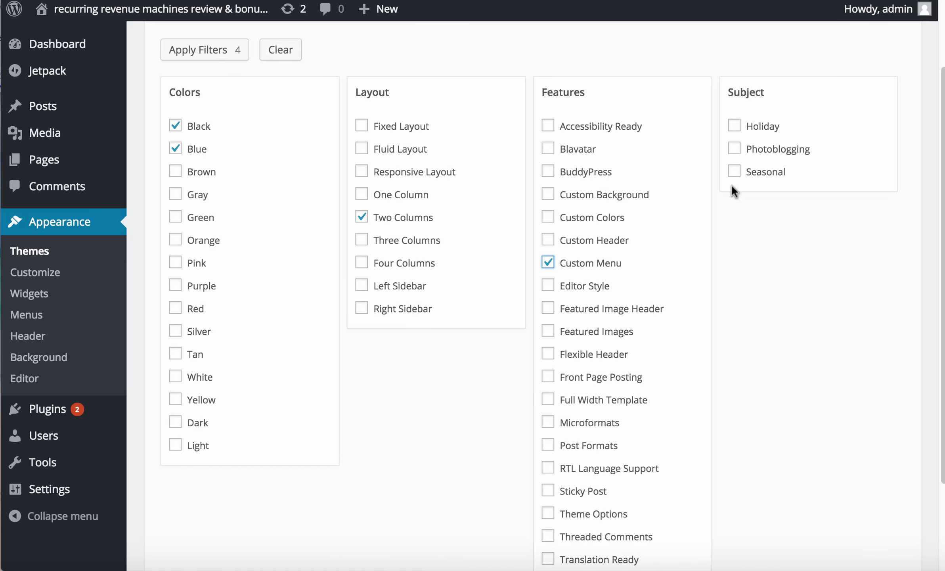
scroll(776, 267, "up", 4)
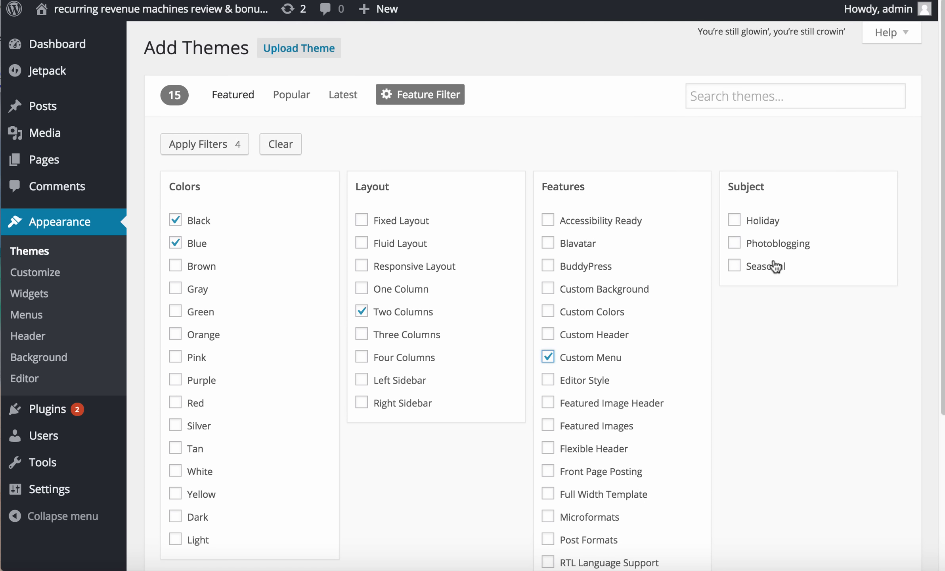
Apply the four filters and scroll through the 310 matching themes
left_click(192, 142)
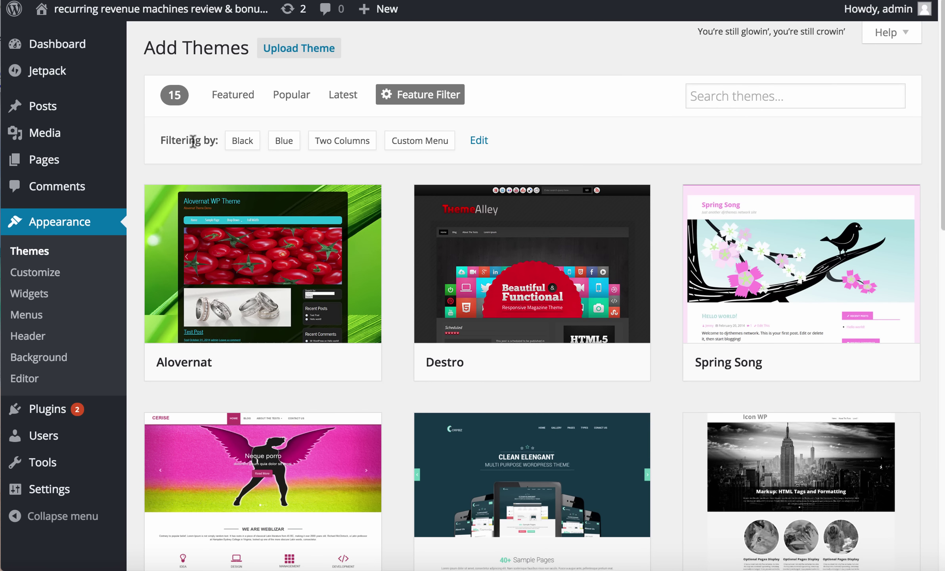
scroll(295, 373, "down", 15)
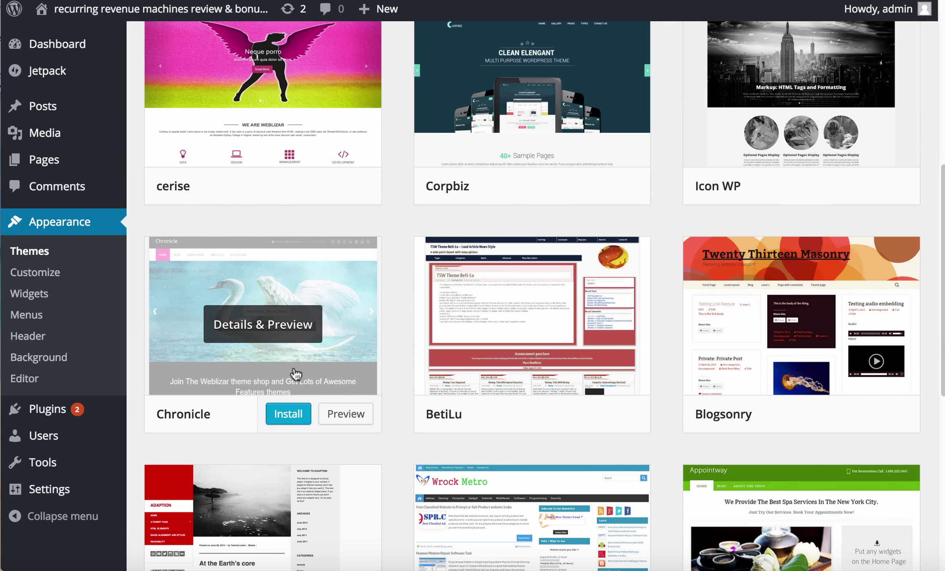
scroll(296, 374, "down", 10)
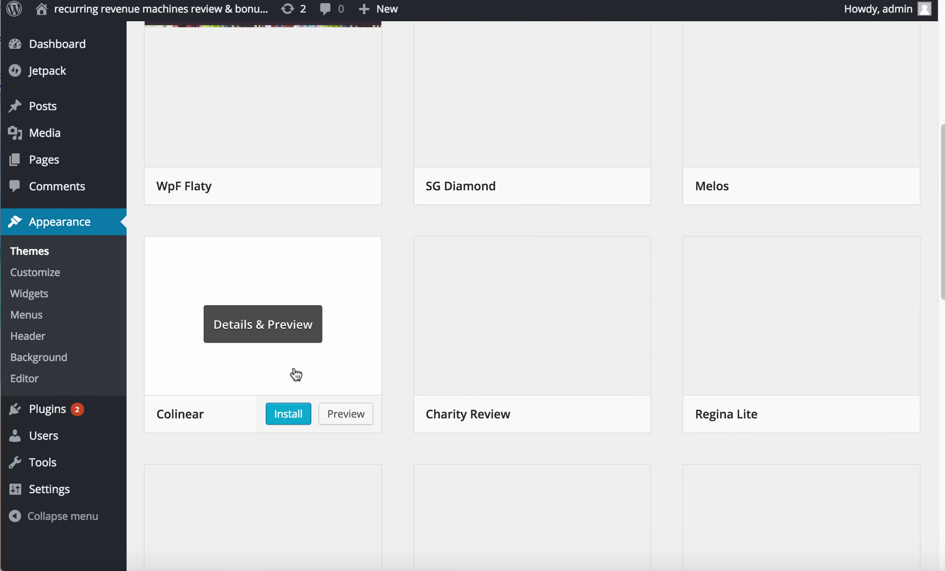
scroll(297, 374, "up", 10)
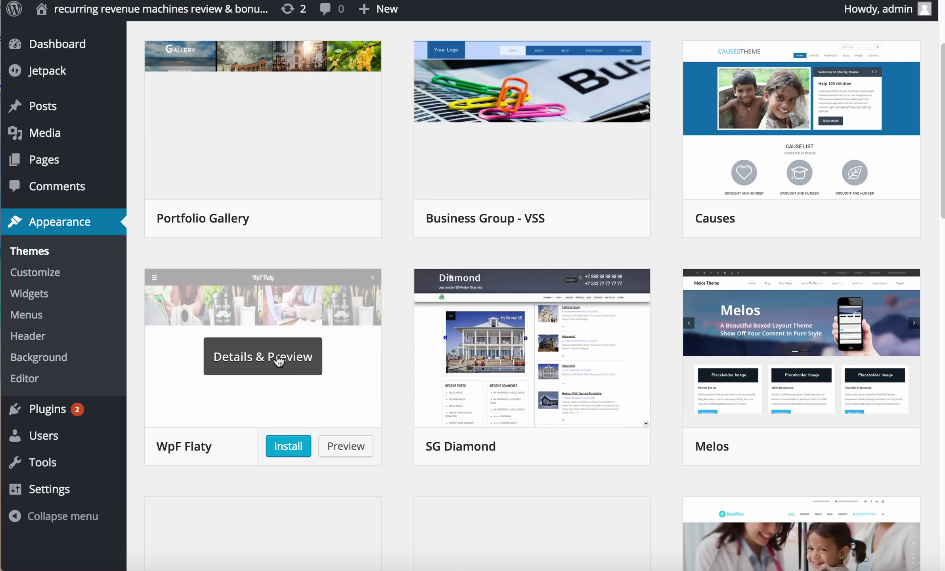
scroll(497, 395, "down", 10)
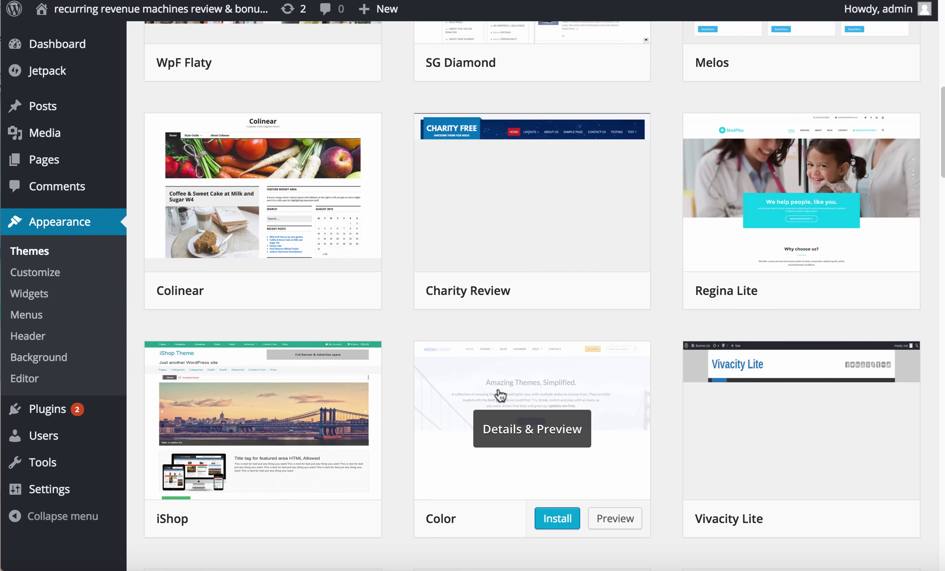
scroll(501, 395, "down", 3)
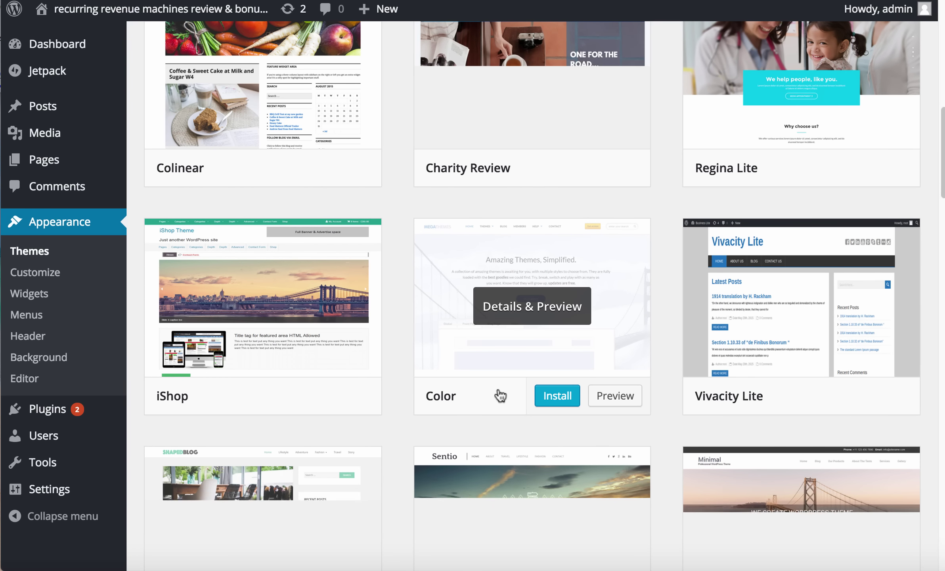
scroll(500, 395, "up", 5)
scroll(500, 395, "up", 10)
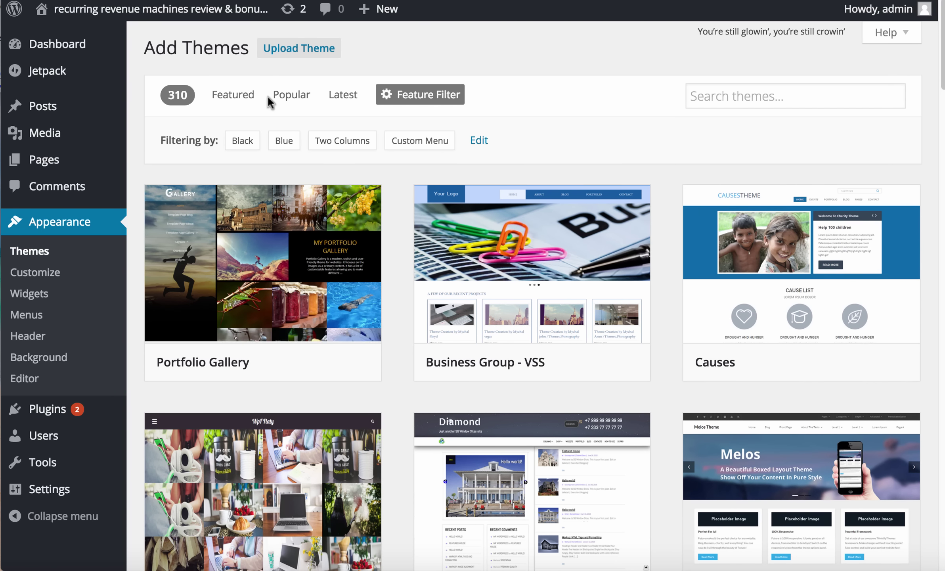
Drop the filters and search the theme directory for 'author'
left_click(246, 97)
left_click(742, 85)
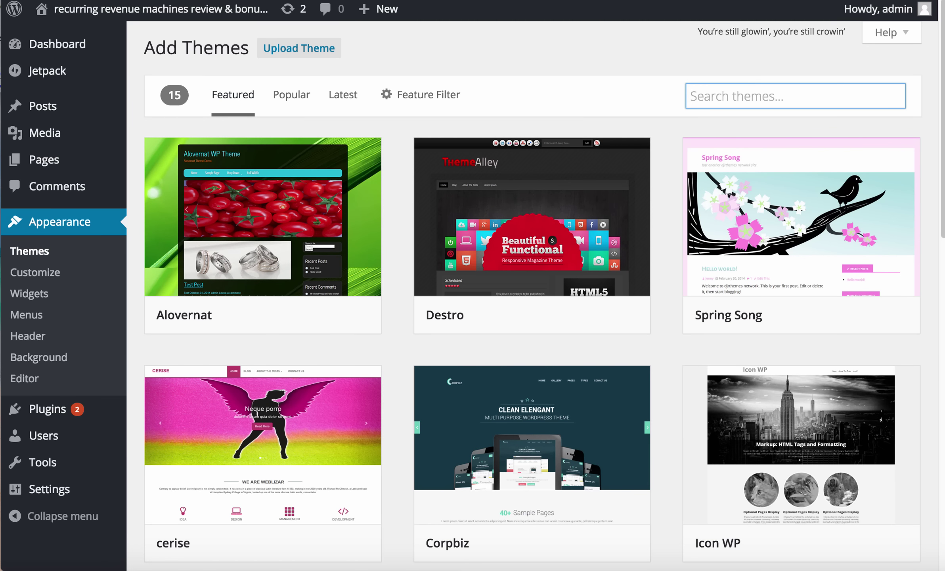
type("author")
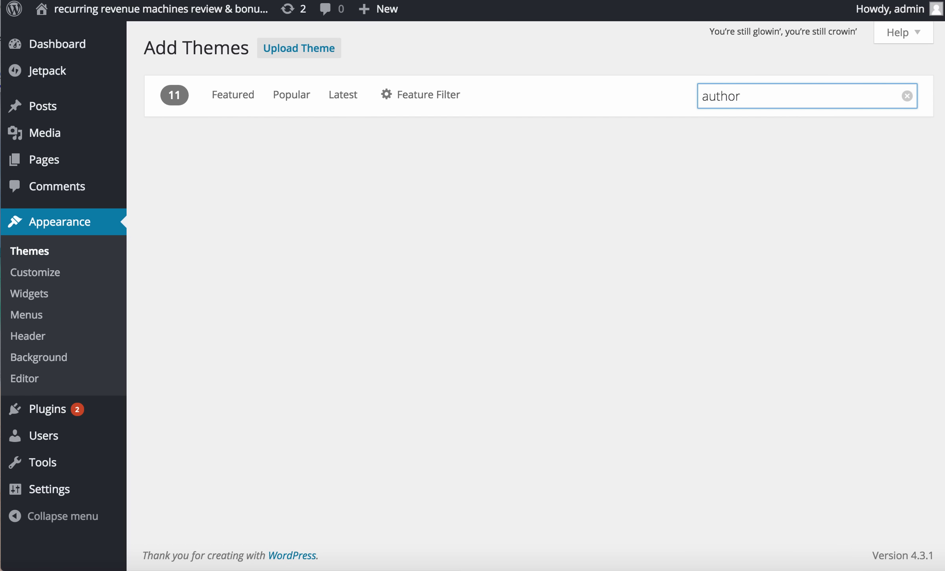
scroll(907, 401, "down", 1)
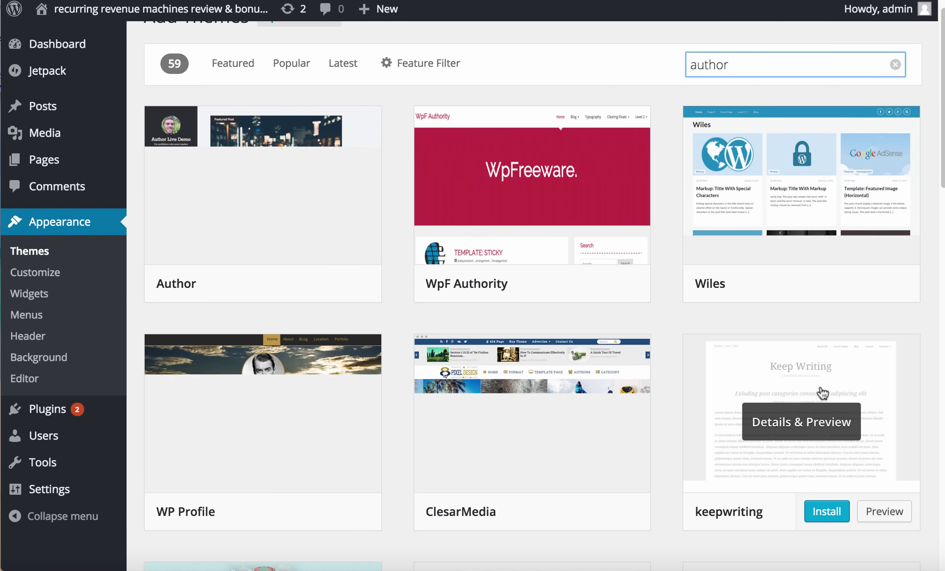
mouse_move(224, 280)
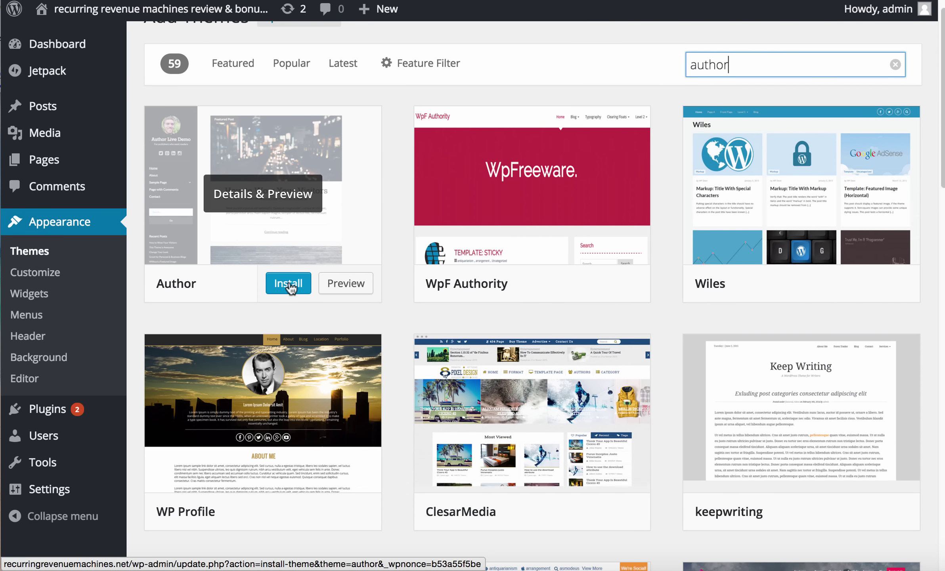
Install and activate the Author theme 1.13
left_click(288, 283)
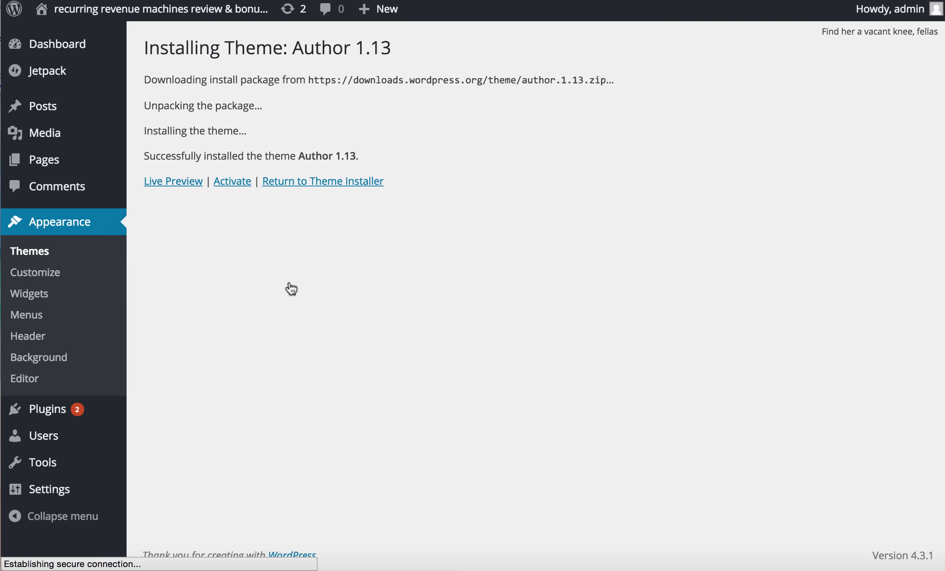
left_click(233, 182)
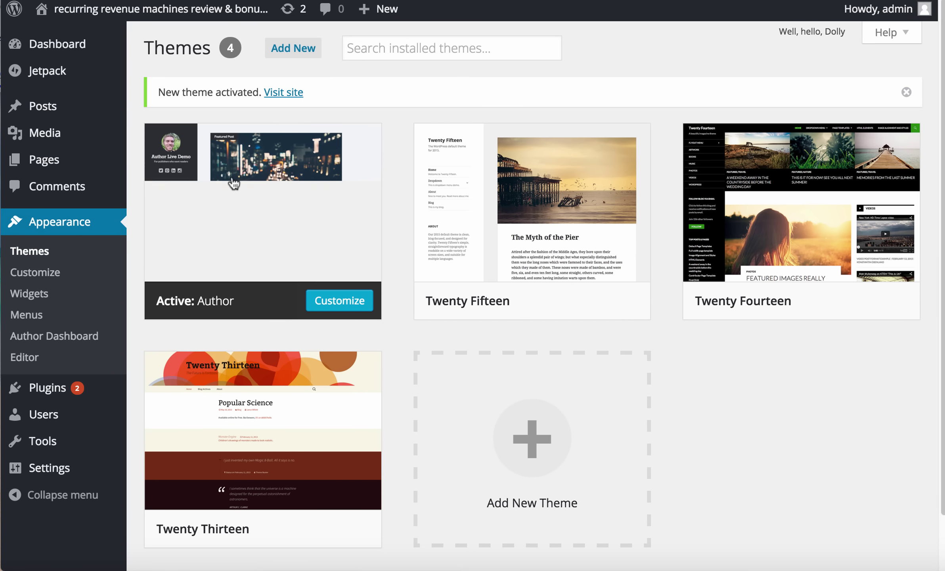
mouse_move(552, 262)
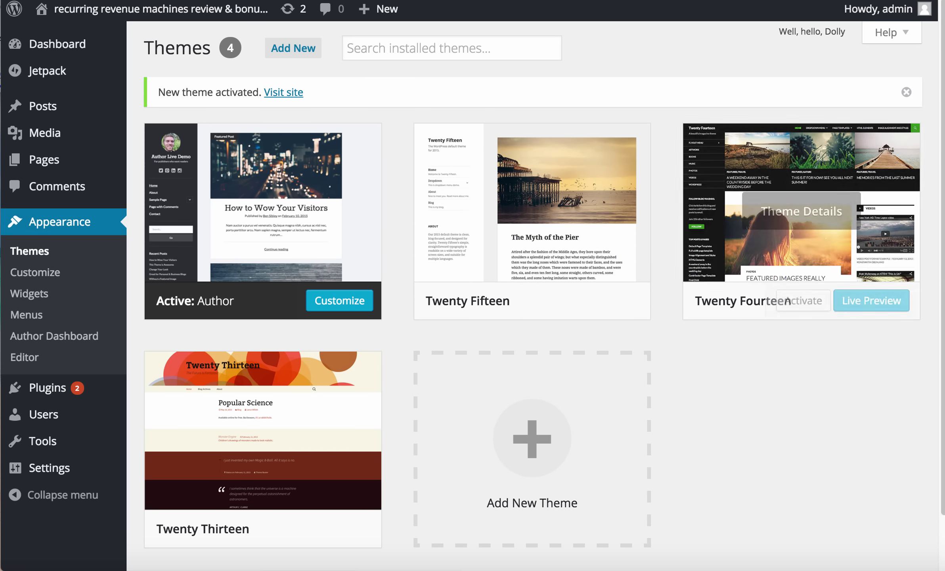
scroll(199, 377, "down", 1)
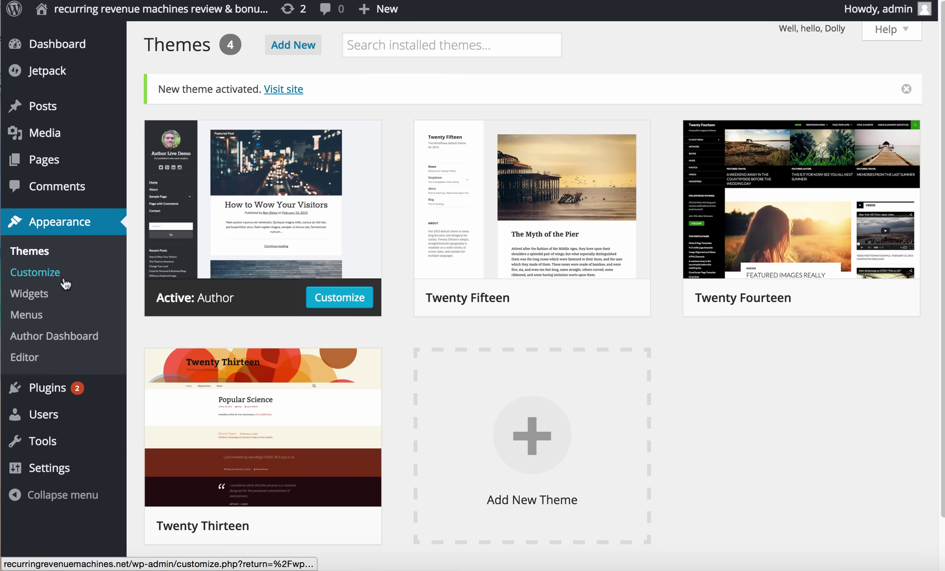
right_click(36, 276)
Open the theme customizer in a new tab and clear the site tagline in Site Identity
left_click(91, 285)
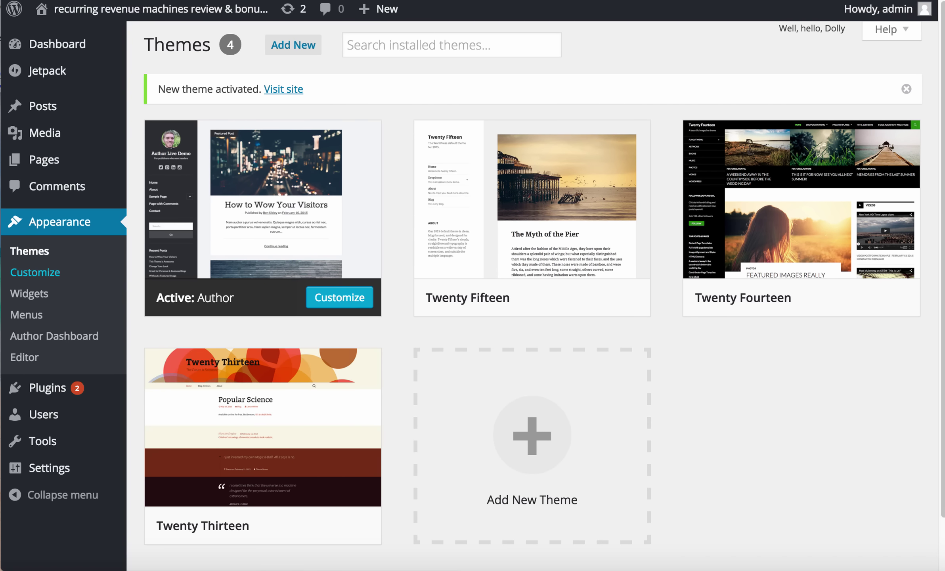
key("ctrl+Tab")
left_click(136, 223)
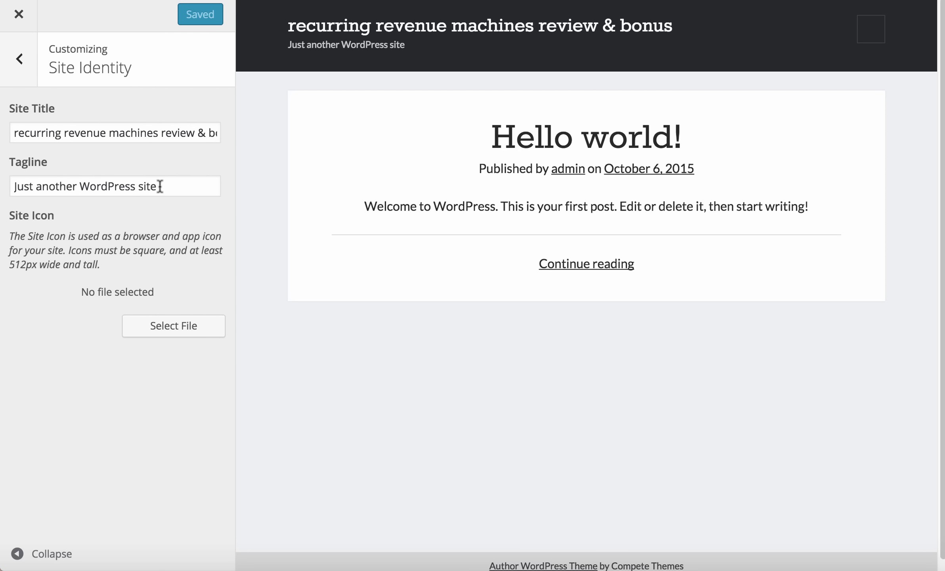
triple_click(160, 186)
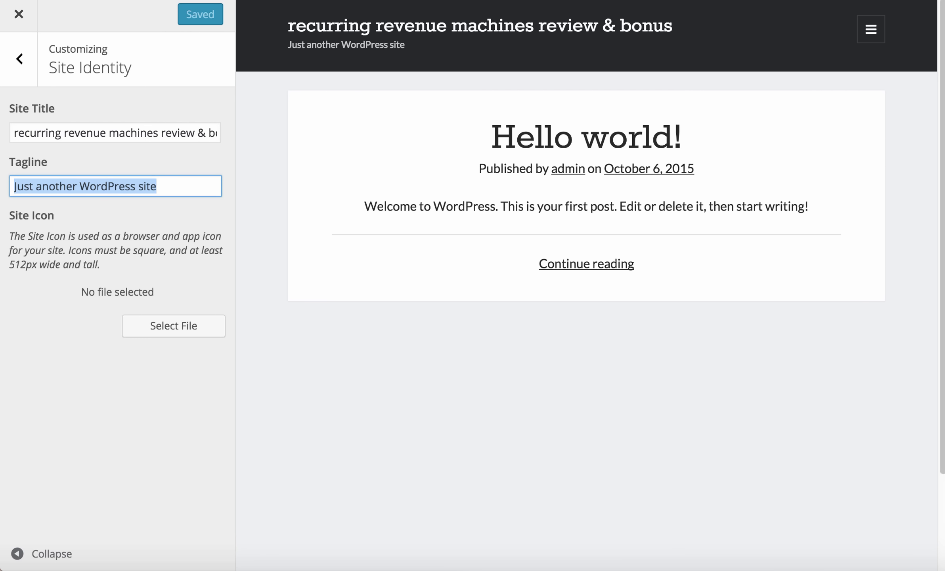
key("BackSpace")
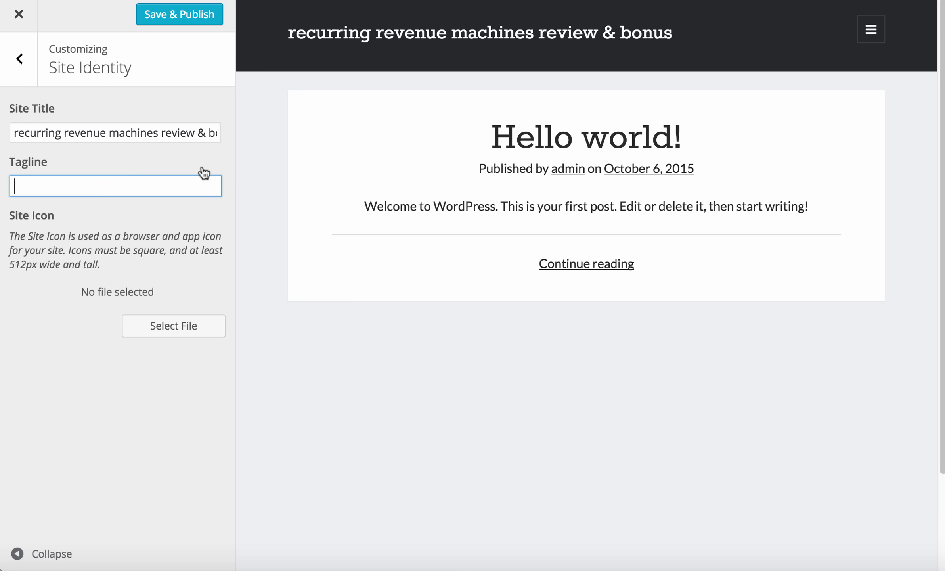
Look over the Front Page and Avatar sections, then open the Logo section
left_click(21, 60)
left_click(106, 249)
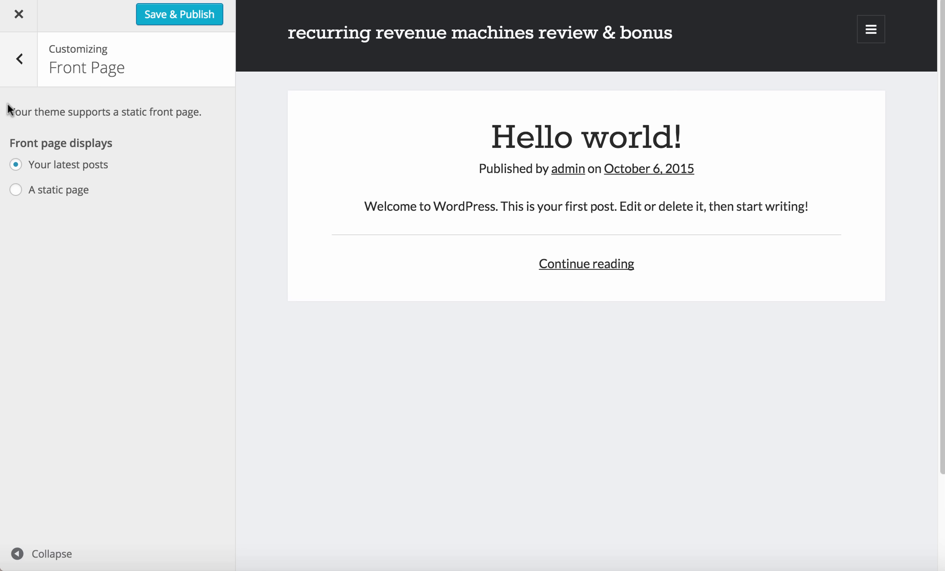
left_click(9, 51)
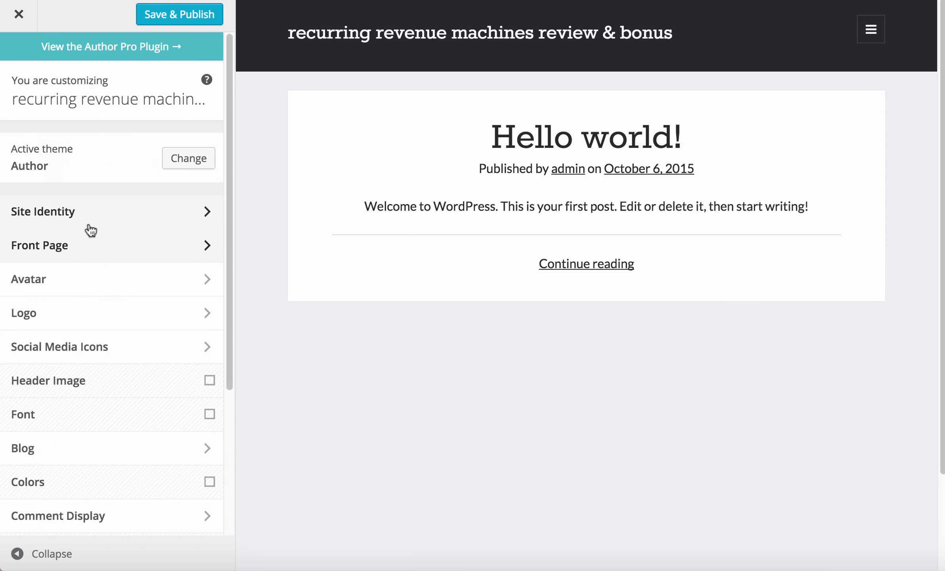
left_click(106, 280)
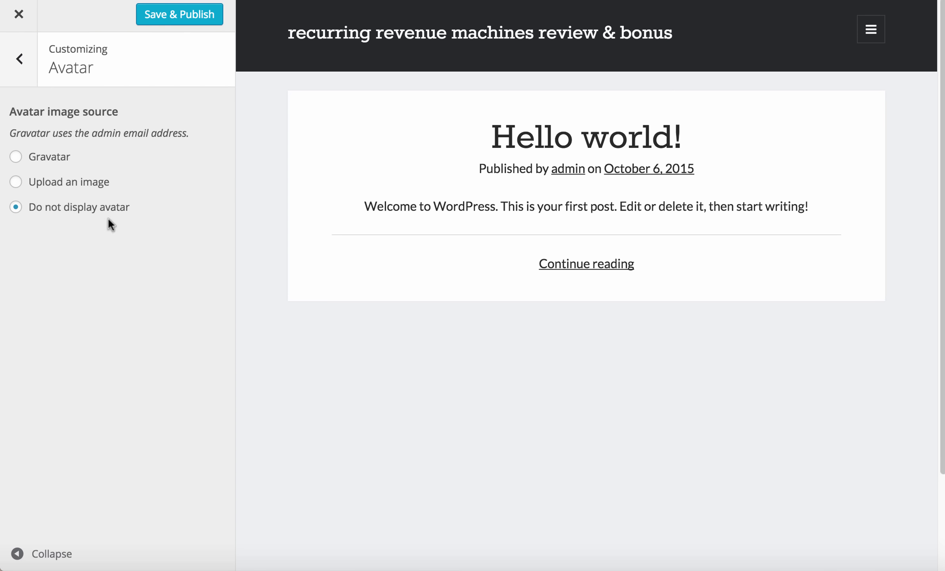
left_click(19, 58)
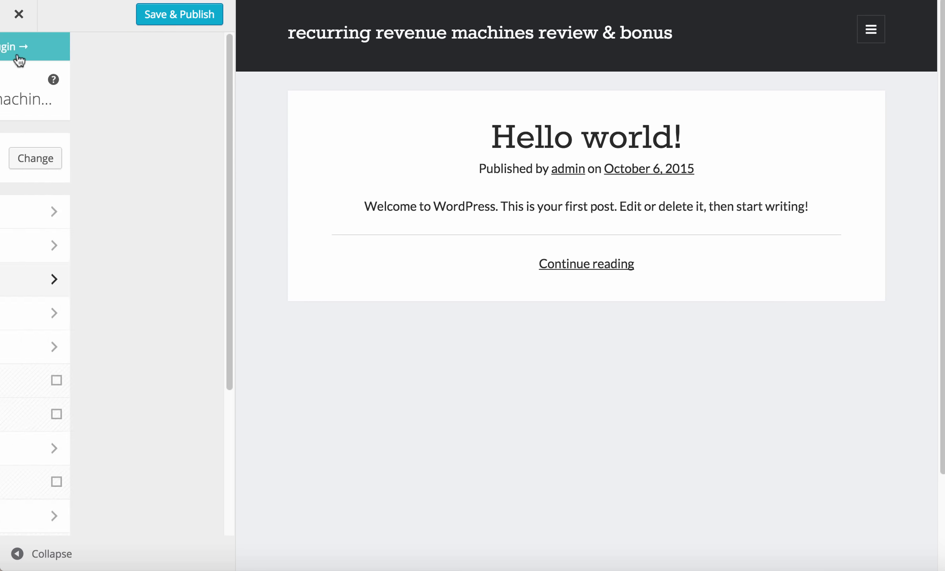
left_click(131, 313)
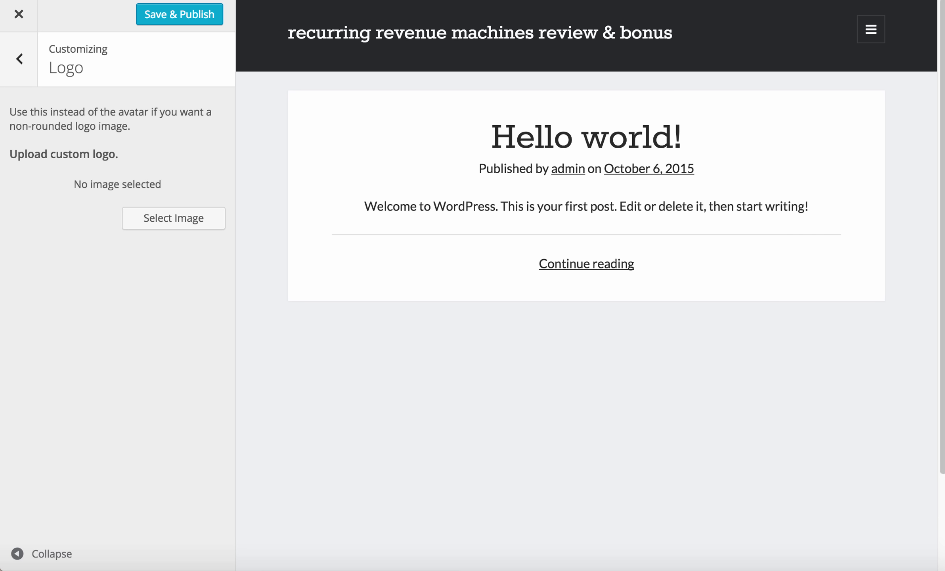
Upload the channel ranger screenshot from Desktop and set it as the site logo
left_click(171, 225)
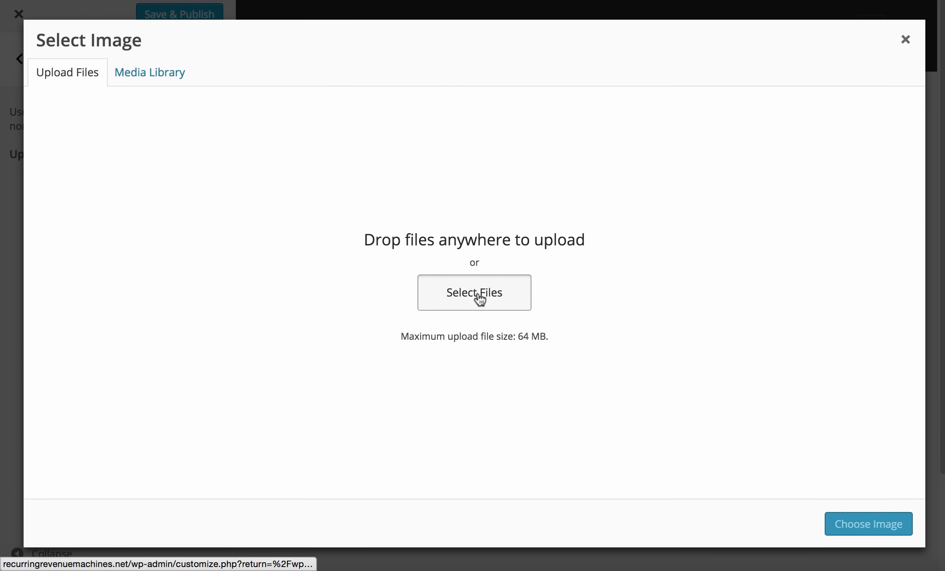
left_click(478, 298)
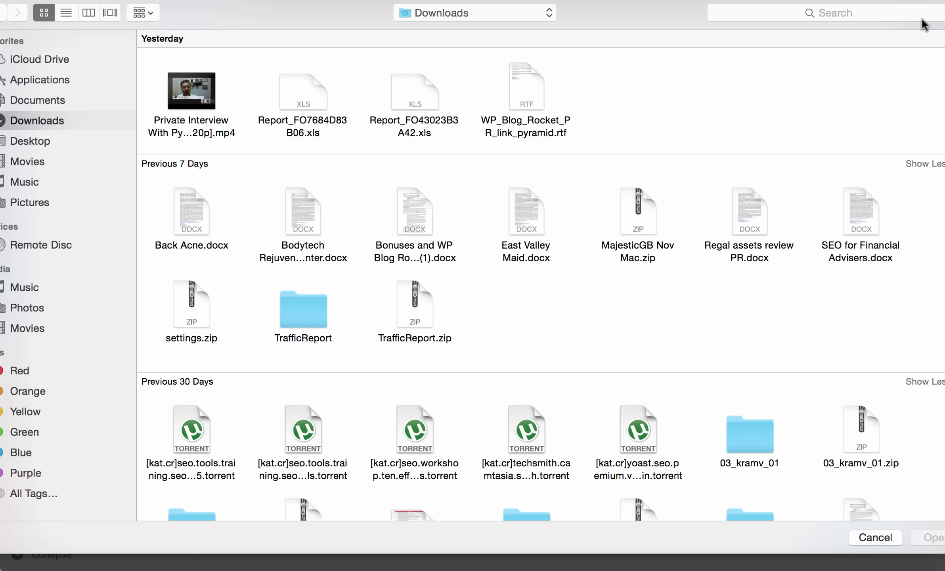
left_click(30, 141)
left_click(308, 101)
double_click(308, 101)
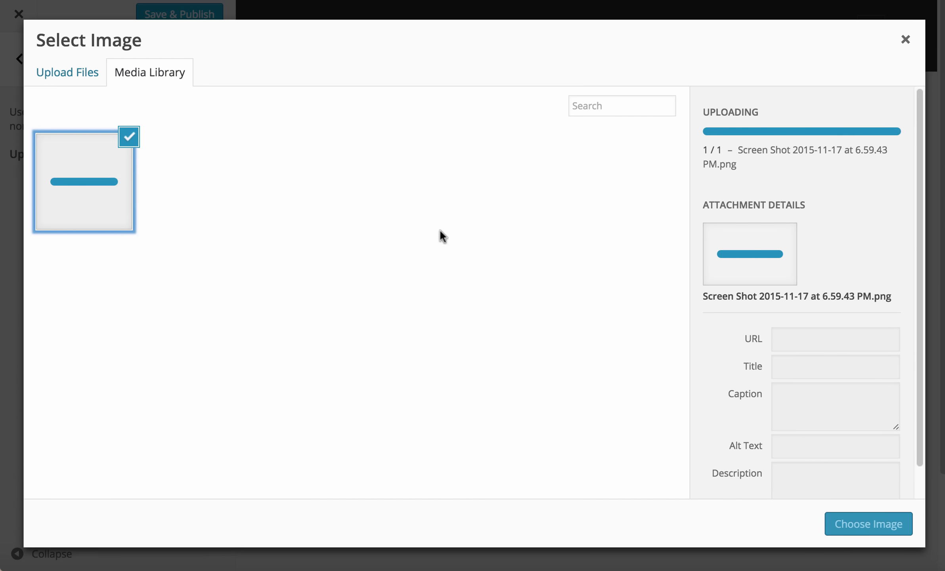
left_click(867, 523)
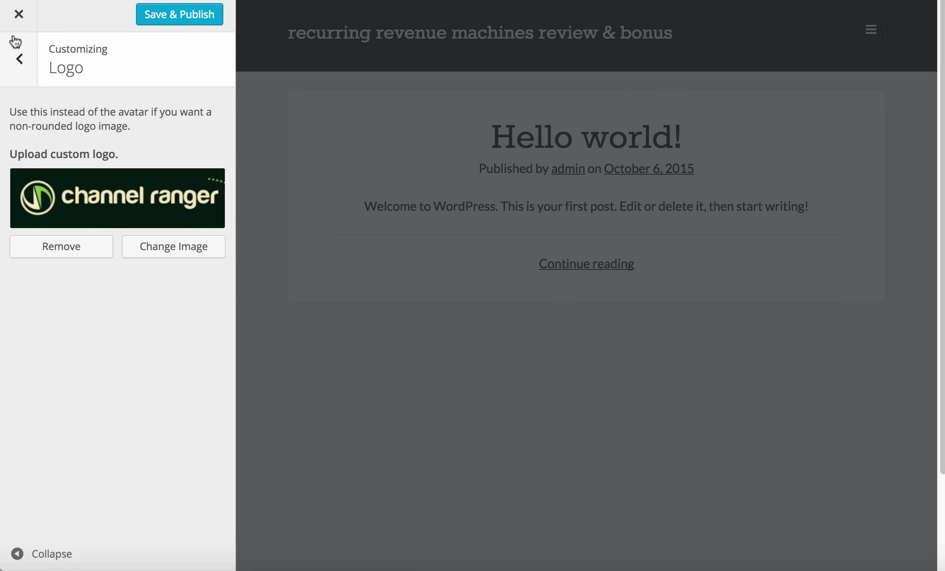
left_click(18, 56)
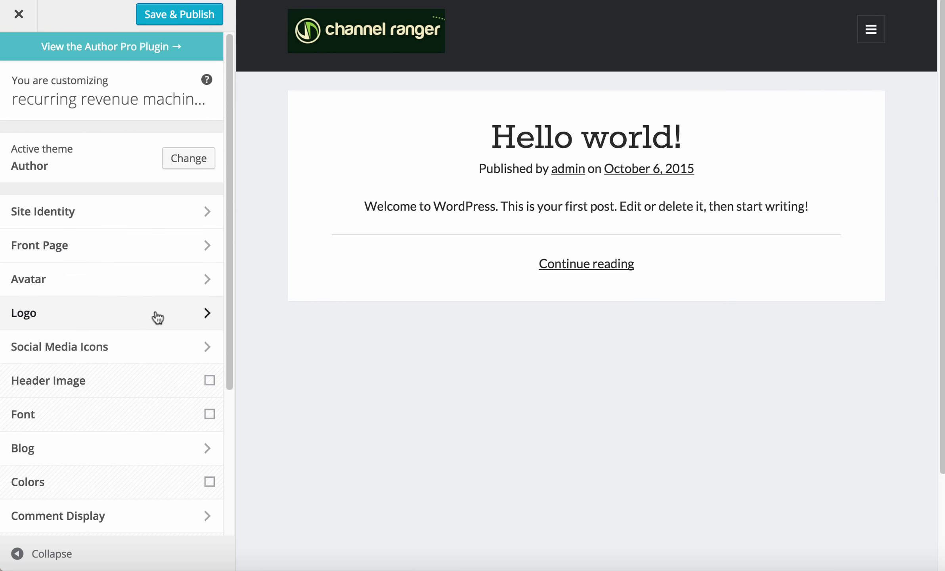
left_click(118, 306)
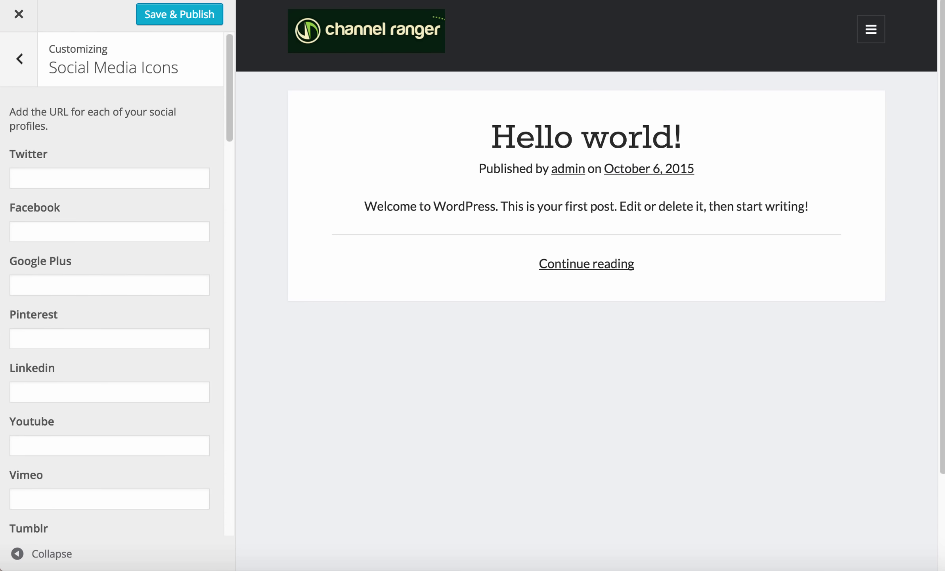
left_click(105, 175)
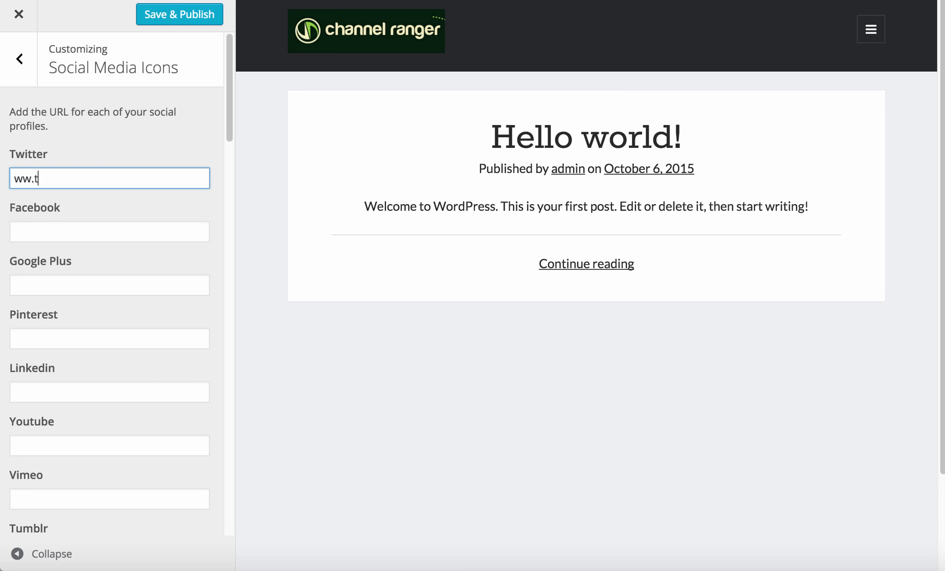
type("ww.twitter.com")
left_click(70, 231)
type("fa")
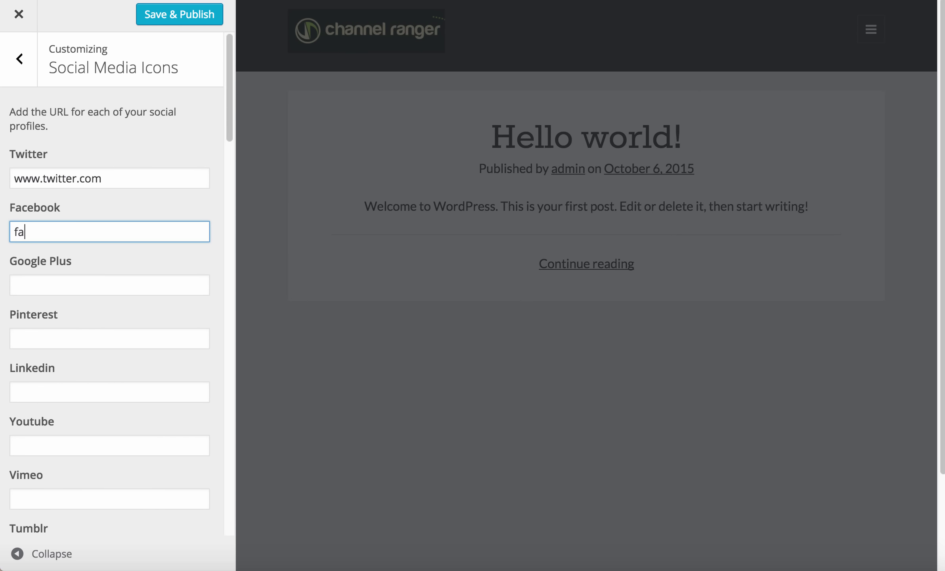
type("cebook.com")
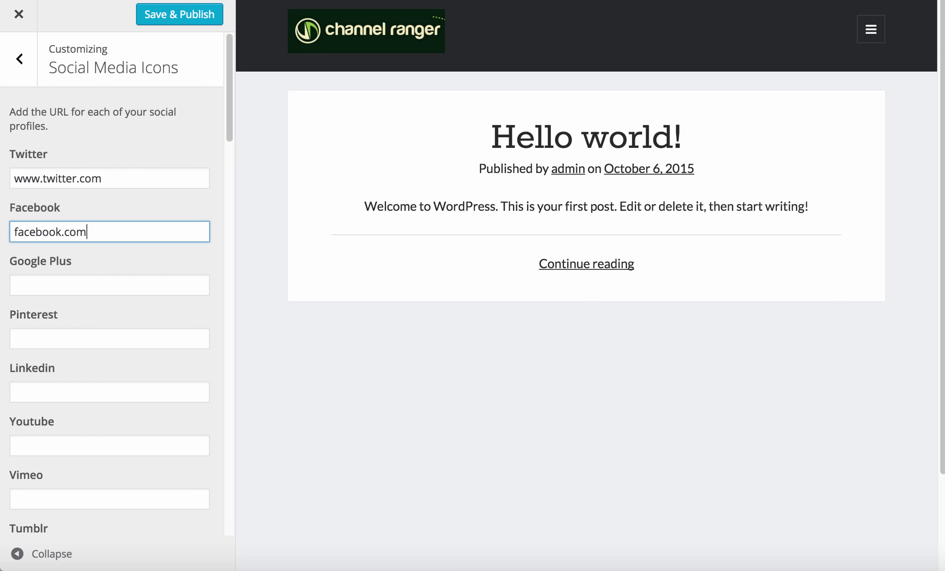
left_click(59, 284)
type("google.com")
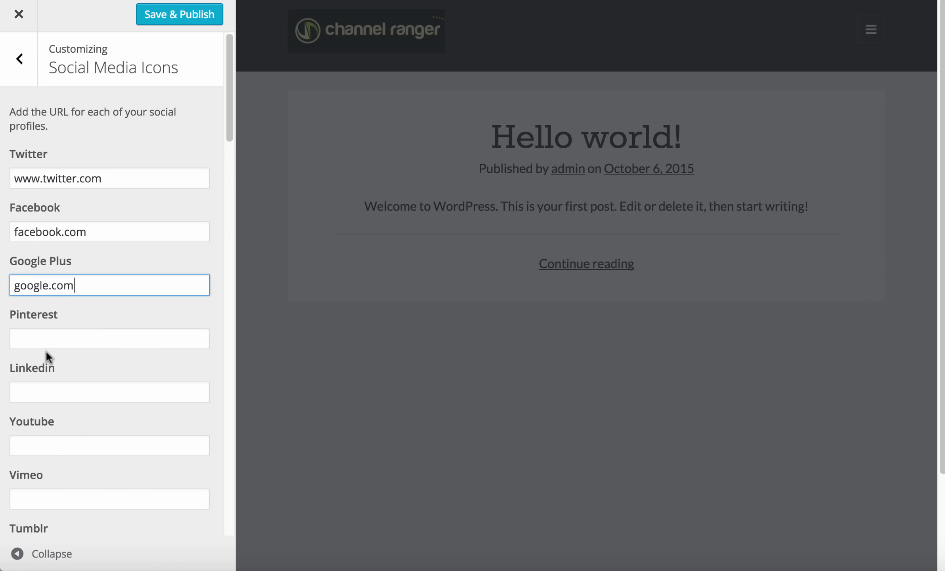
left_click(67, 341)
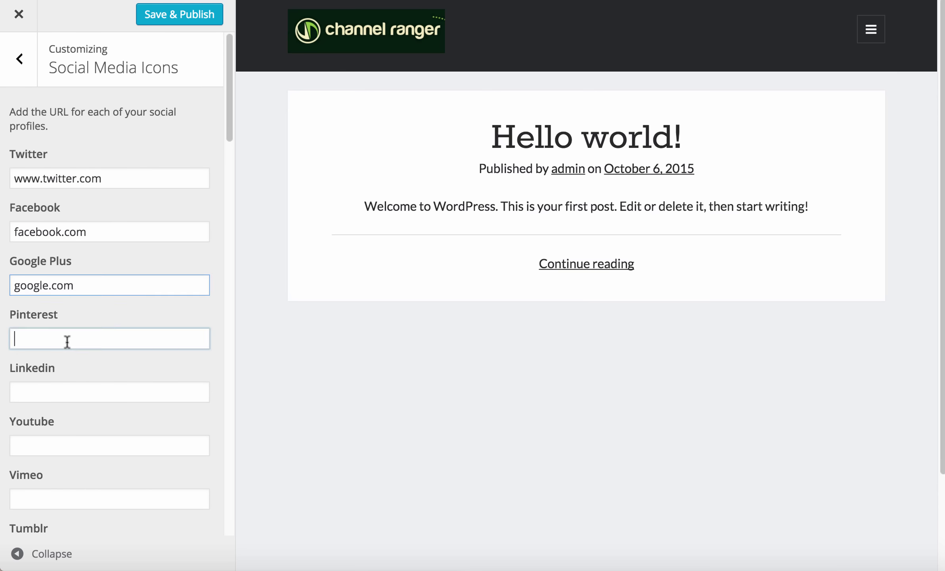
type("pinterest")
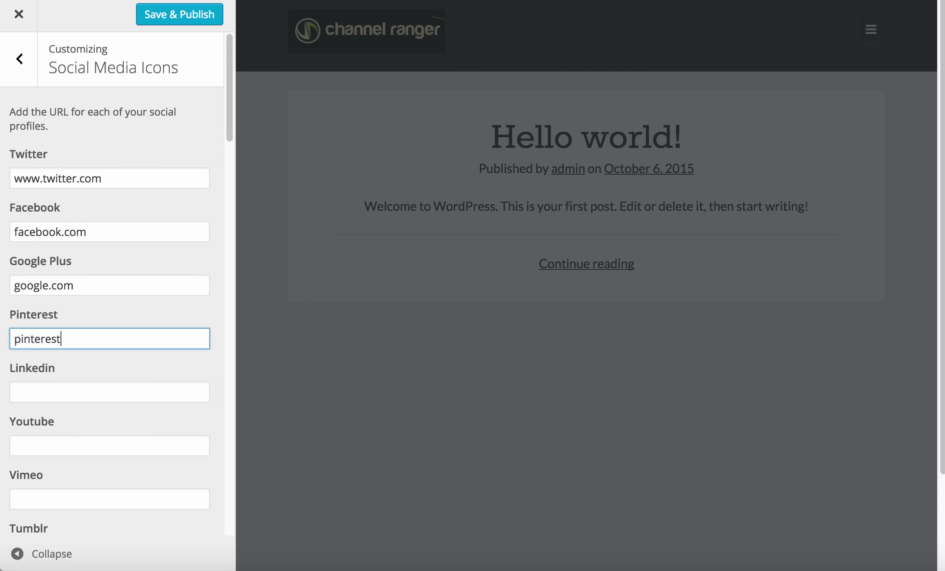
type(".com")
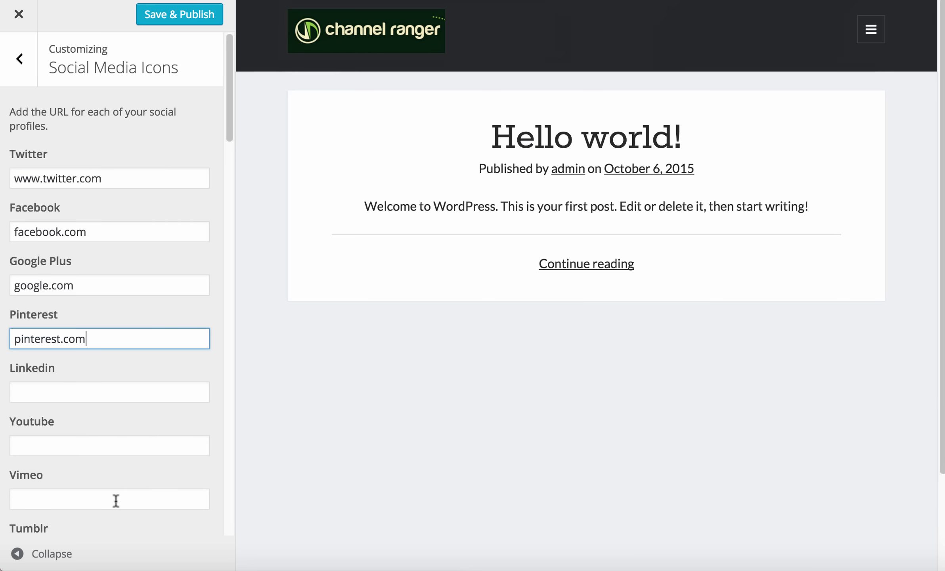
left_click(78, 446)
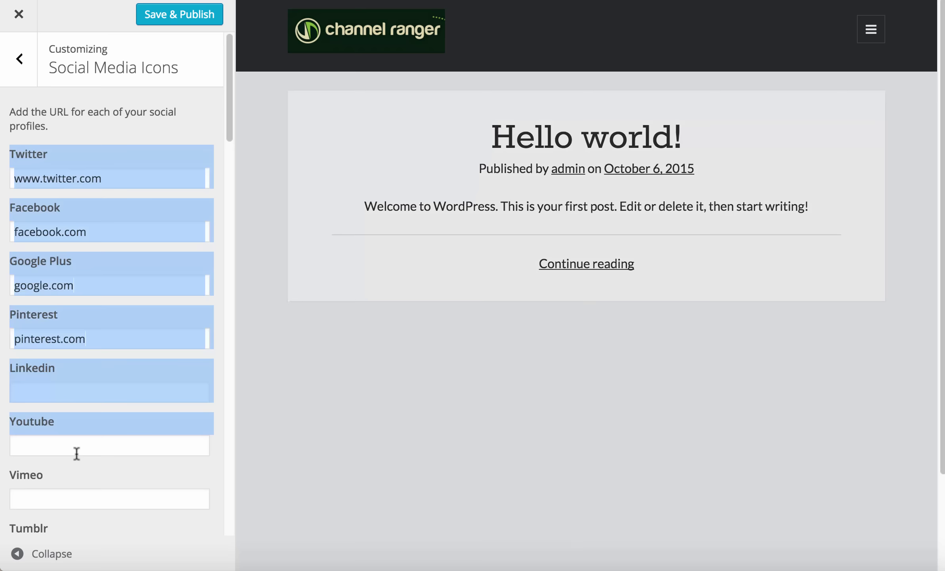
type("youtu")
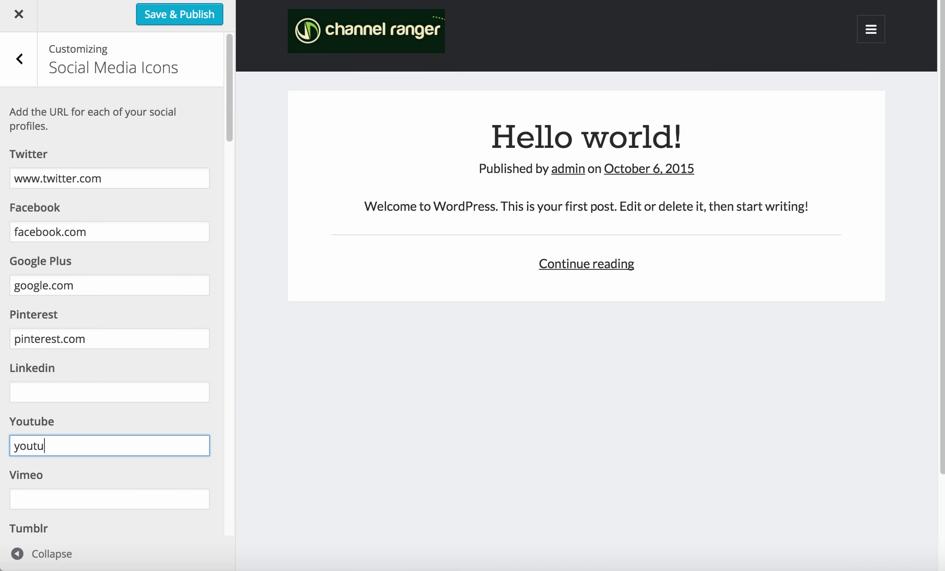
type("be.com")
Return to the section list and briefly check the Header Image section
left_click(20, 57)
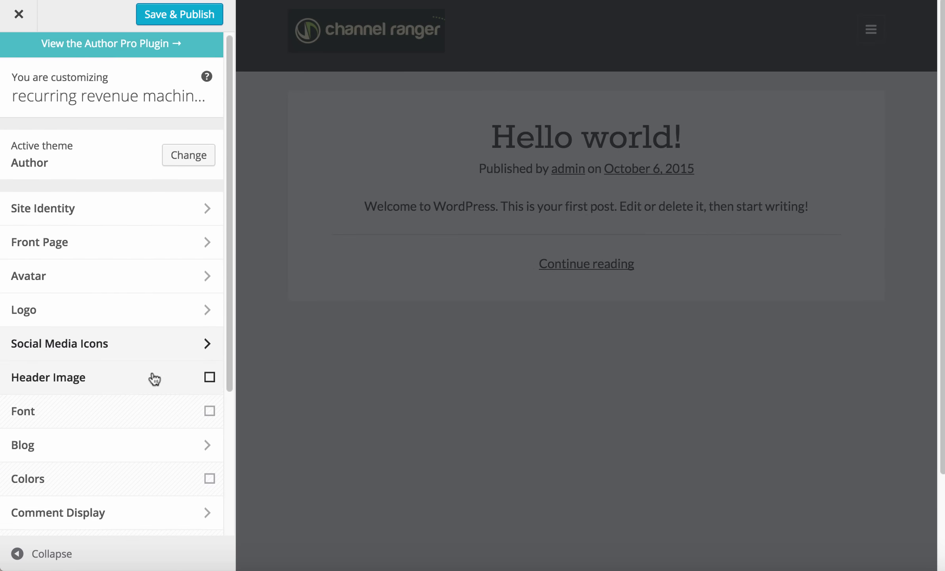
scroll(200, 363, "down", 3)
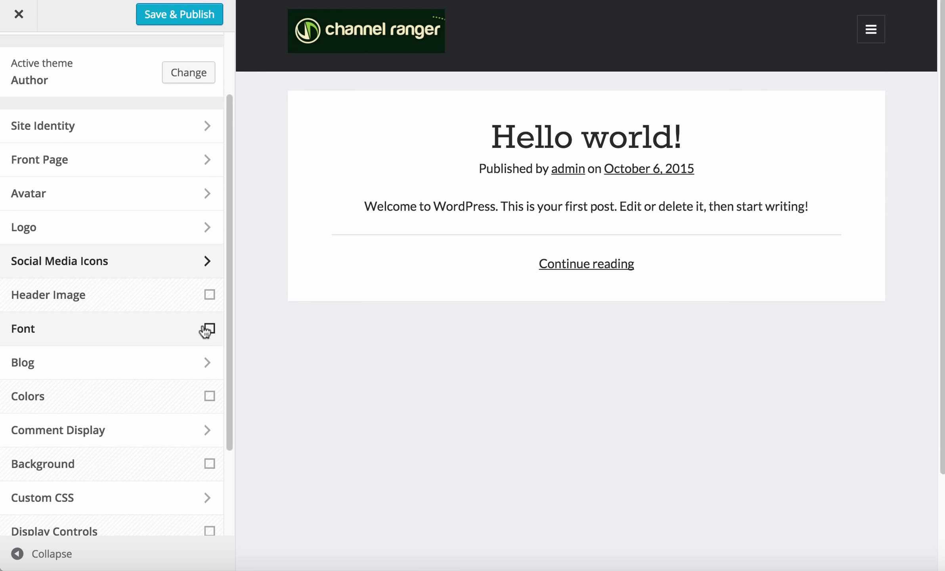
left_click(97, 297)
left_click(22, 59)
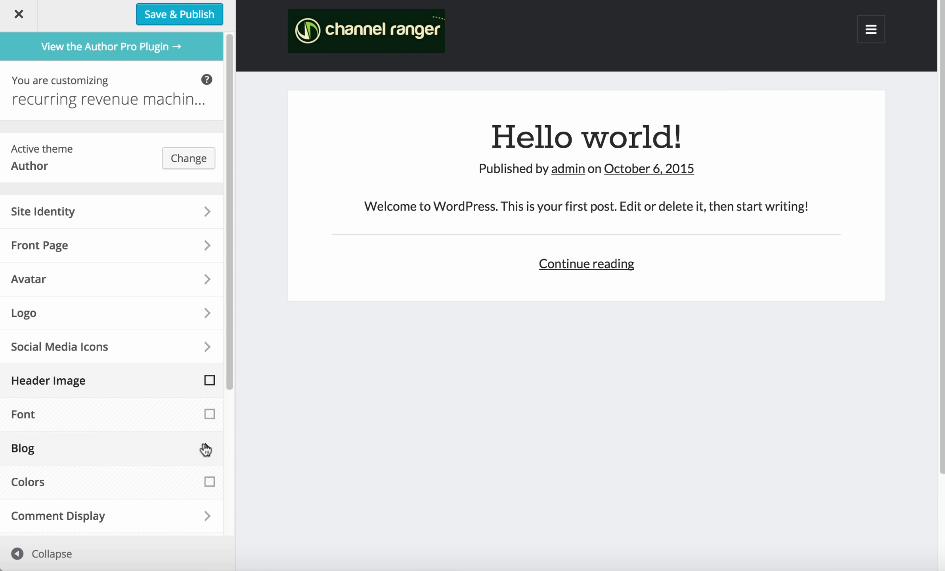
scroll(138, 325, "down", 4)
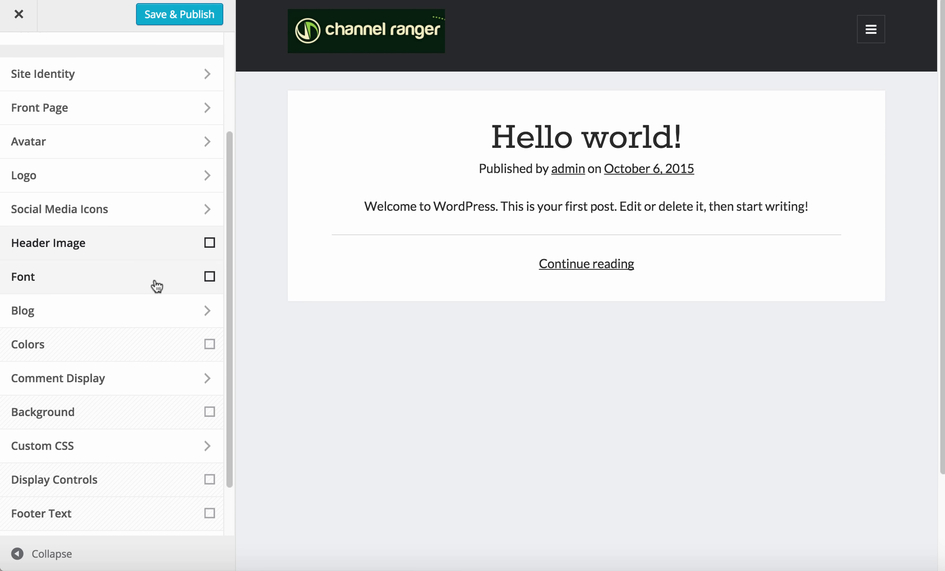
Set the blog to show full posts and clear the excerpt length value
left_click(142, 322)
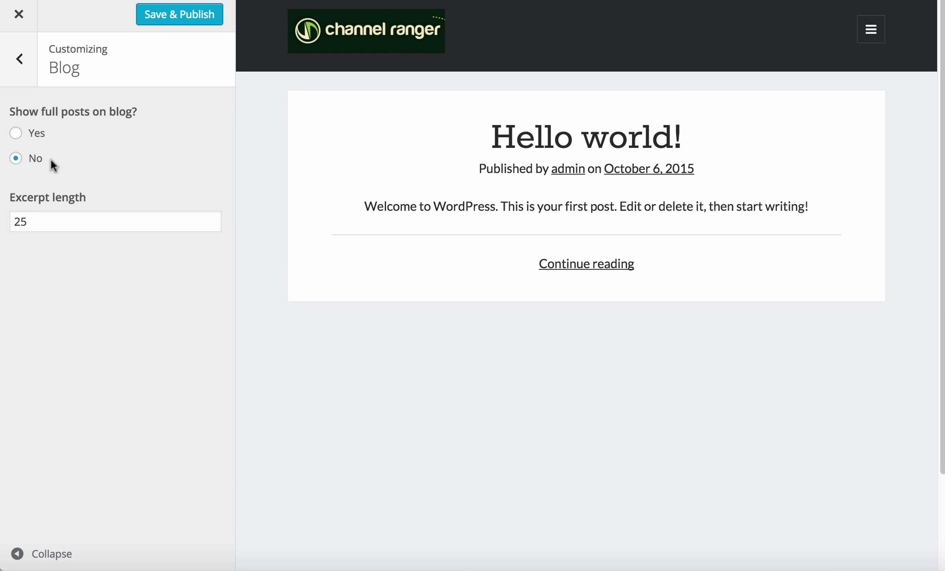
left_click_drag(9, 111, 119, 112)
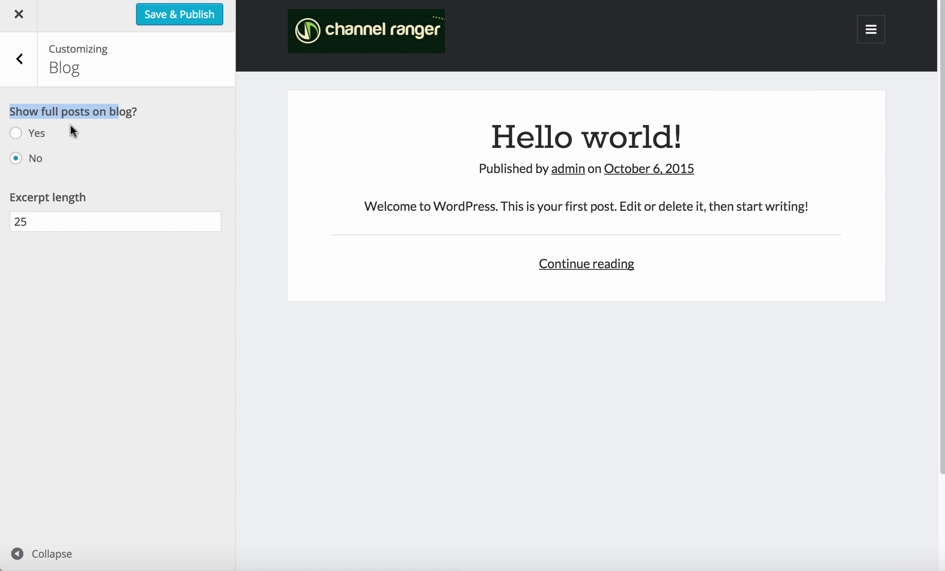
left_click(37, 133)
double_click(36, 221)
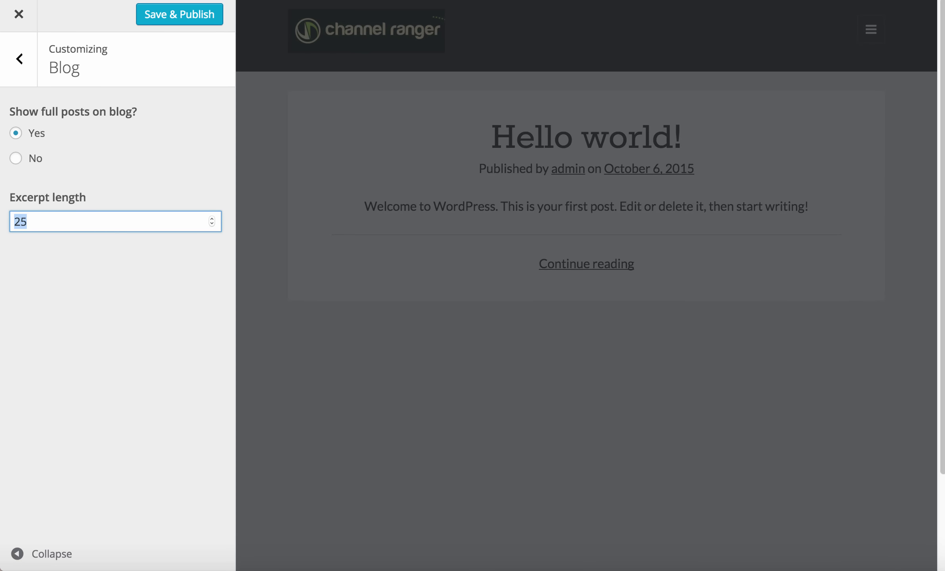
key("BackSpace")
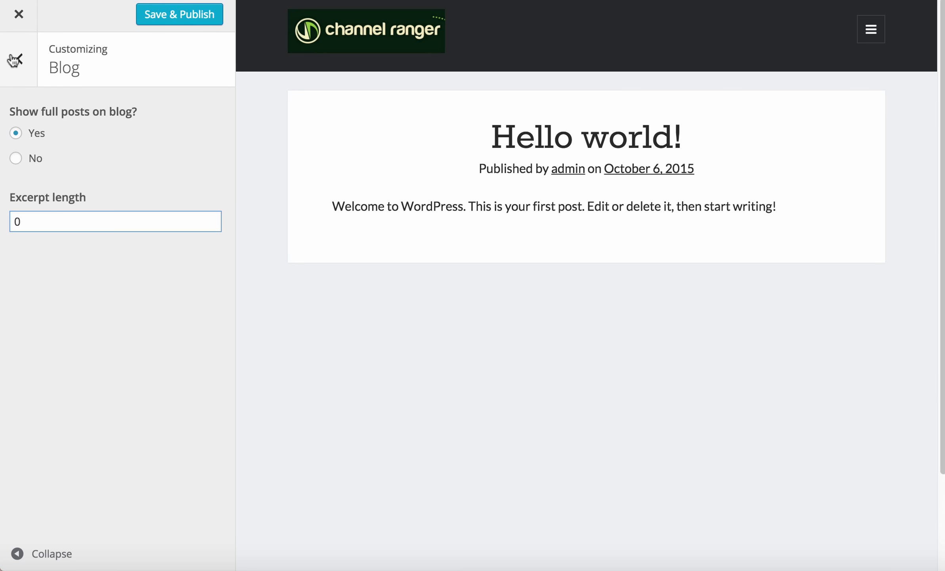
left_click(14, 59)
Turn off comment display on posts, pages and attachments
scroll(154, 297, "down", 5)
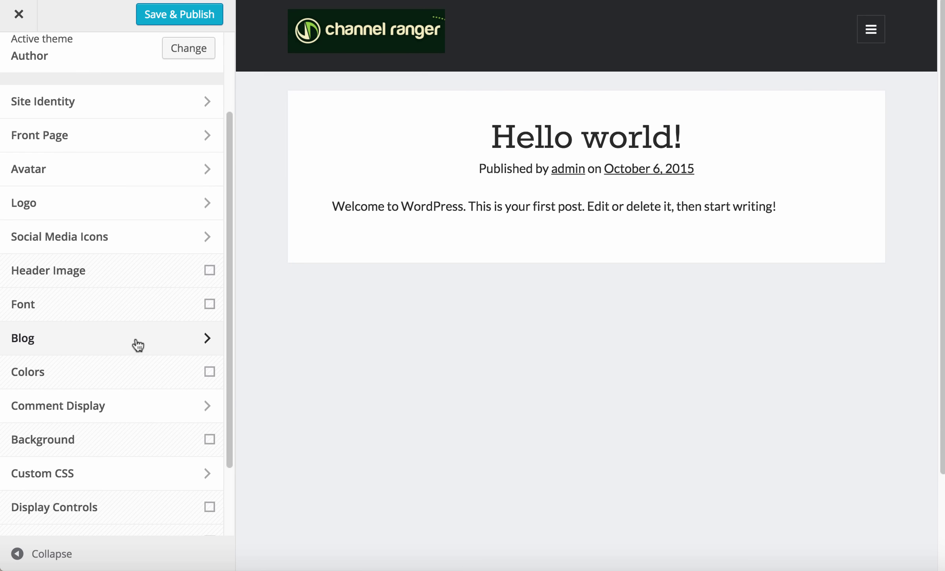
scroll(137, 345, "down", 3)
left_click(112, 320)
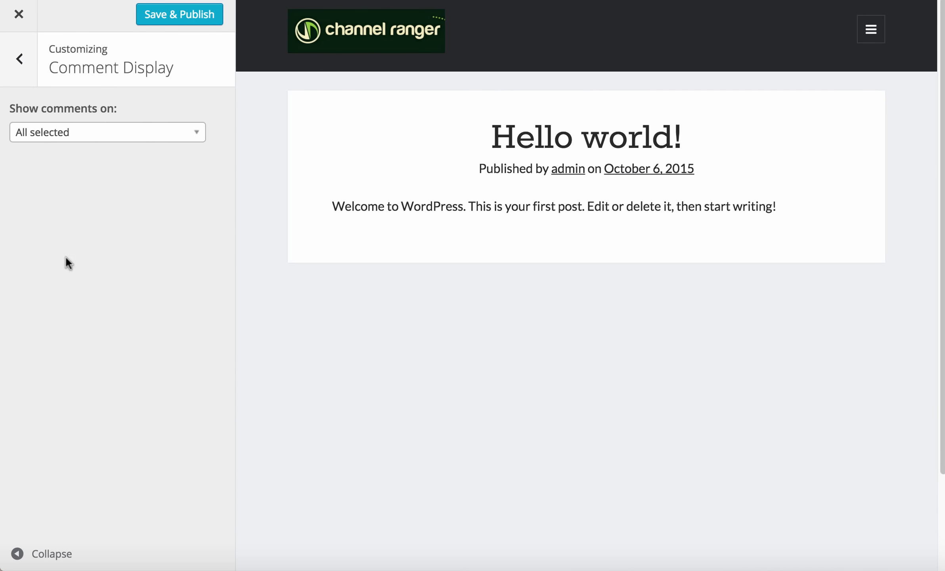
left_click(104, 135)
left_click(47, 154)
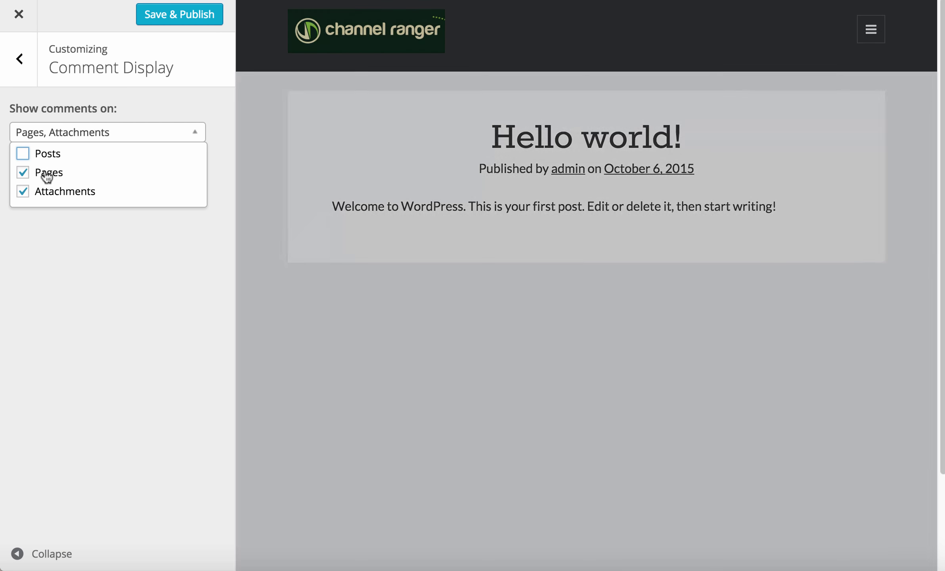
left_click(47, 172)
left_click(46, 191)
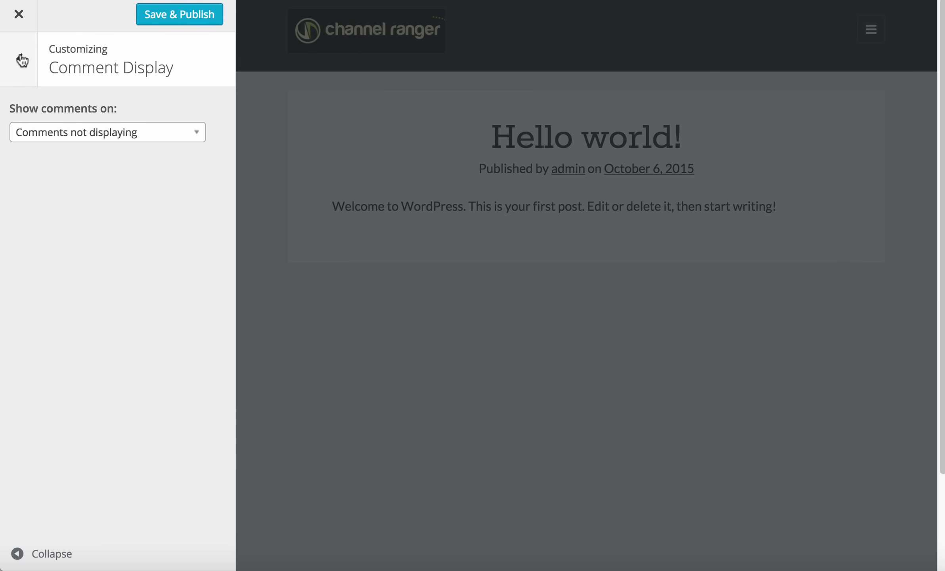
left_click(17, 59)
scroll(38, 416, "down", 5)
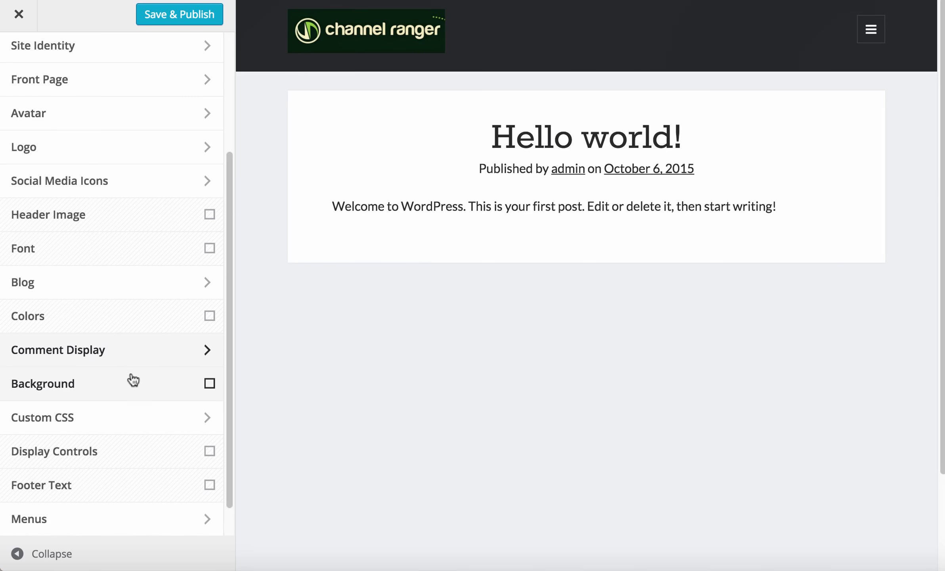
left_click(136, 383)
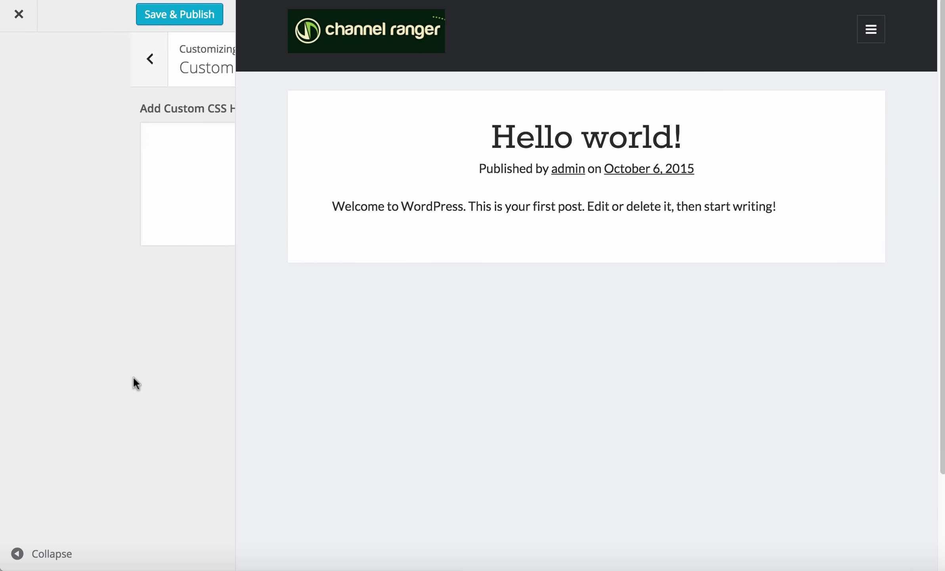
left_click(146, 152)
type("http://recurringrevenuemachines.net/")
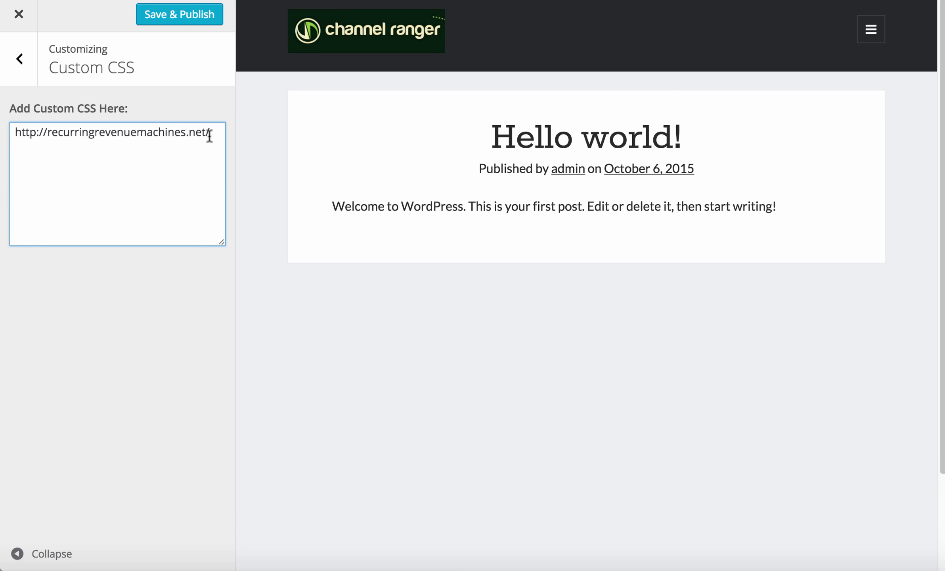
key("super+a")
double_click(158, 132)
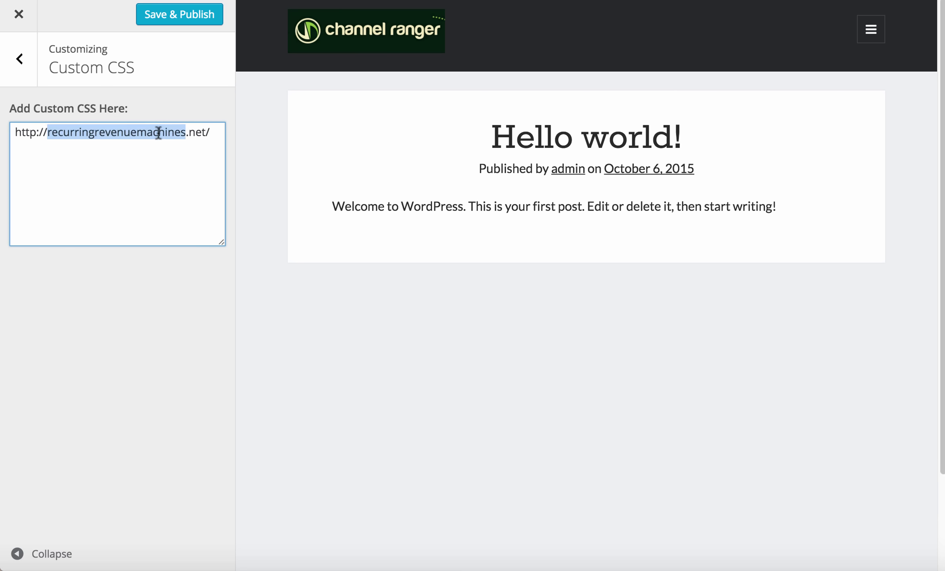
left_click(21, 60)
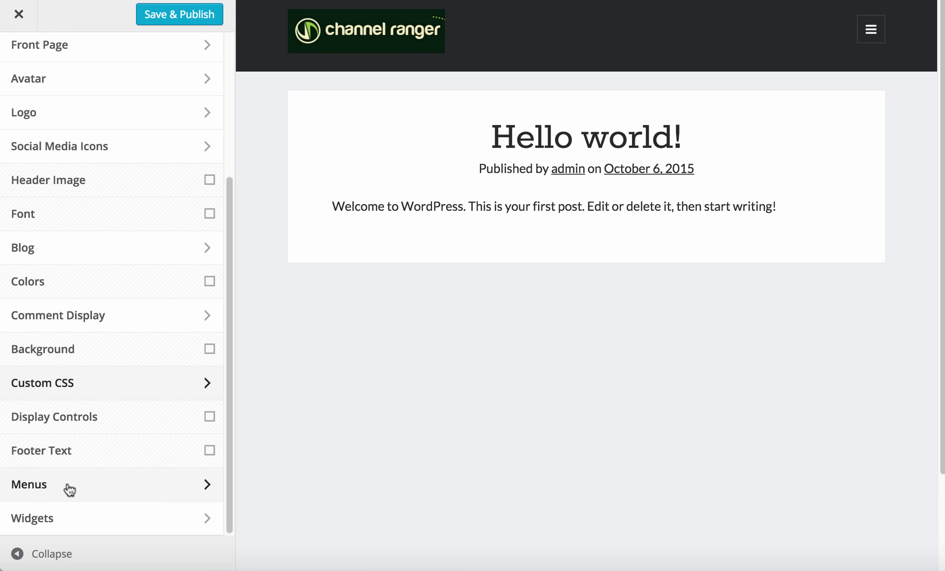
Open the Menus and Menu Locations settings, cancelling an accidental exit from the customizer
left_click(69, 489)
left_click(184, 117)
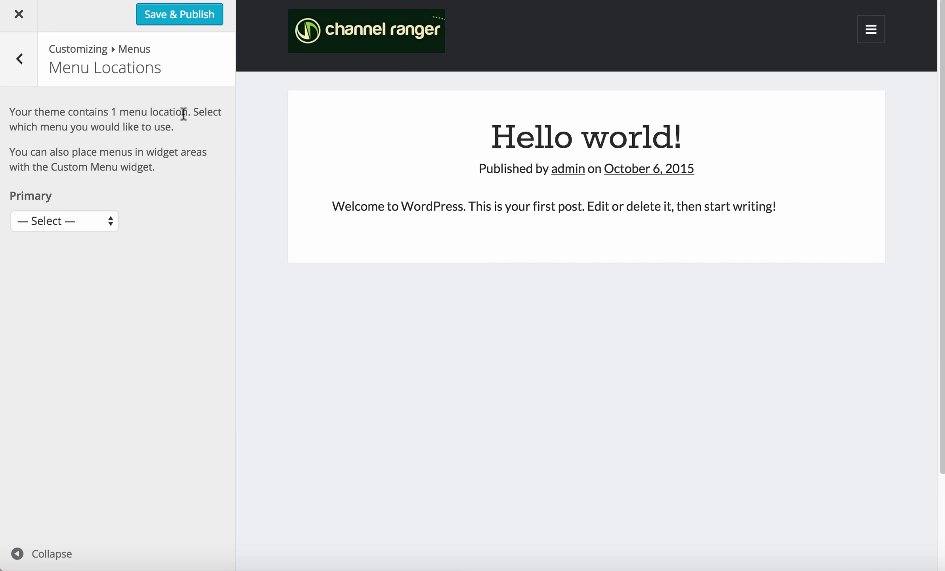
left_click(18, 14)
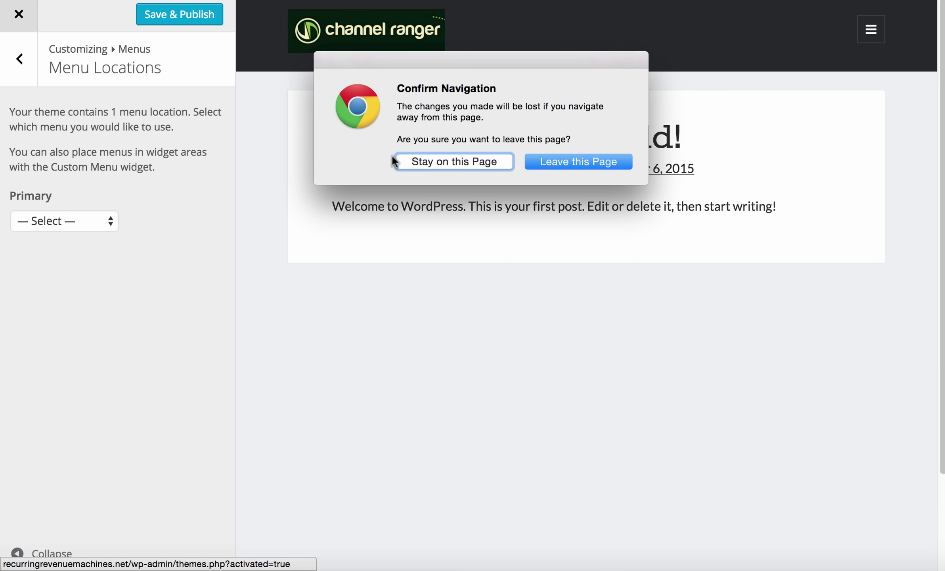
left_click(481, 161)
left_click(8, 60)
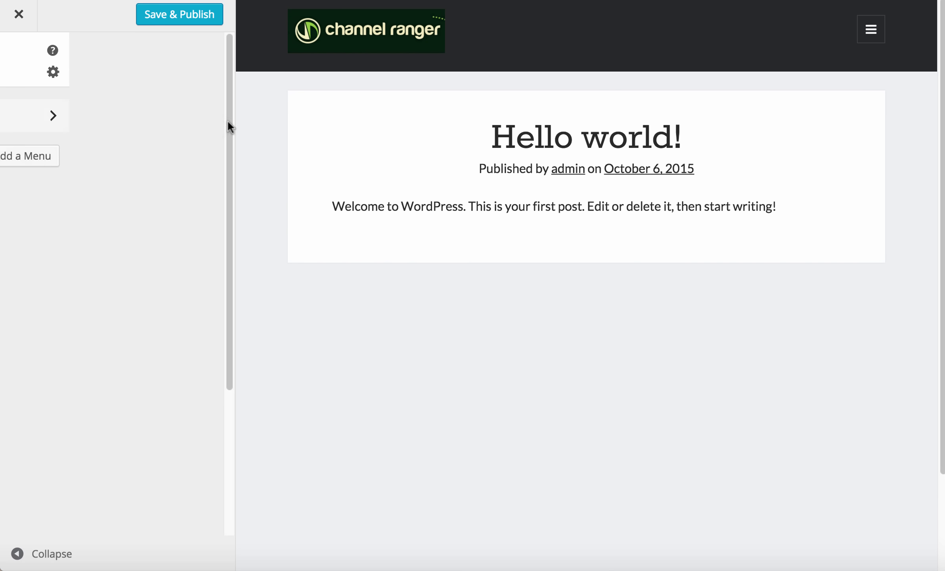
Create a new menu named menu1
left_click(181, 157)
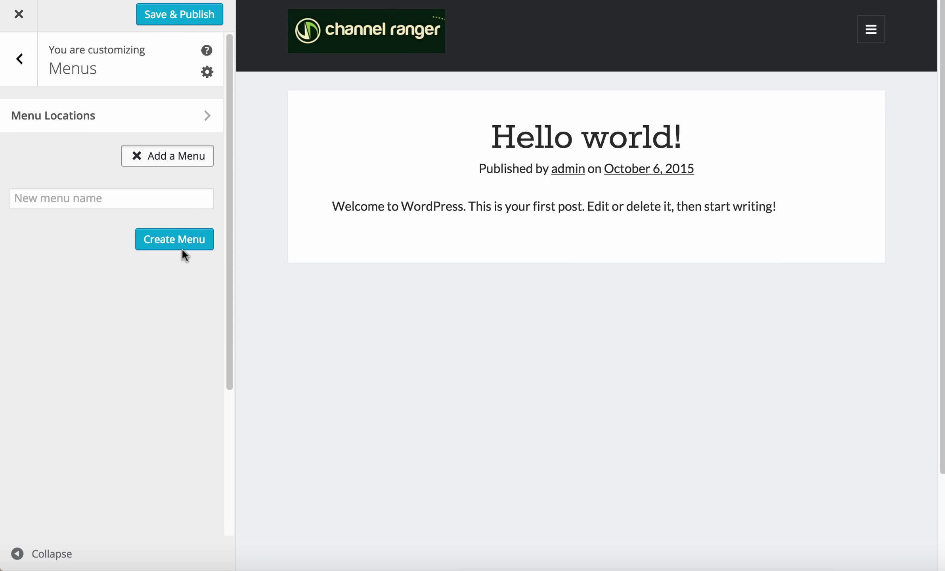
left_click(89, 198)
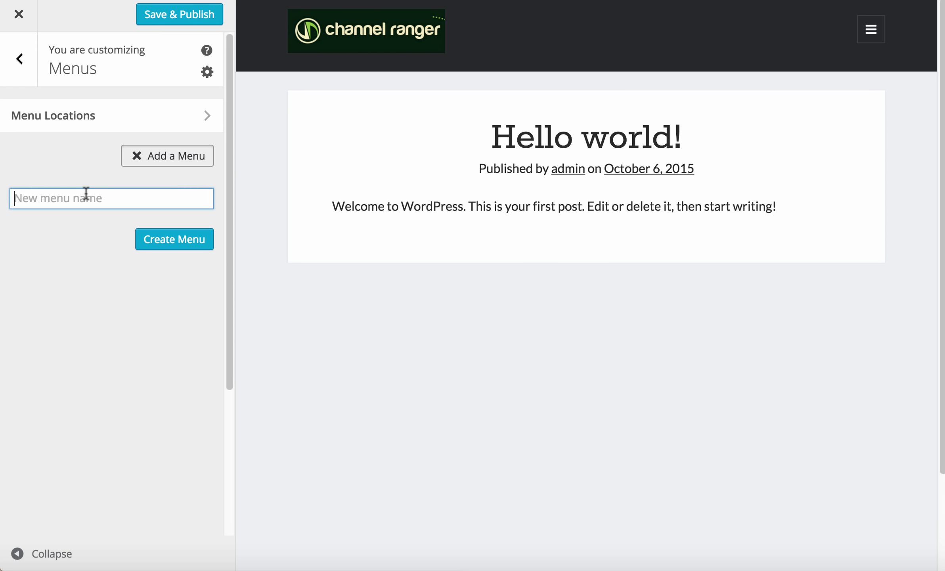
type("menu1")
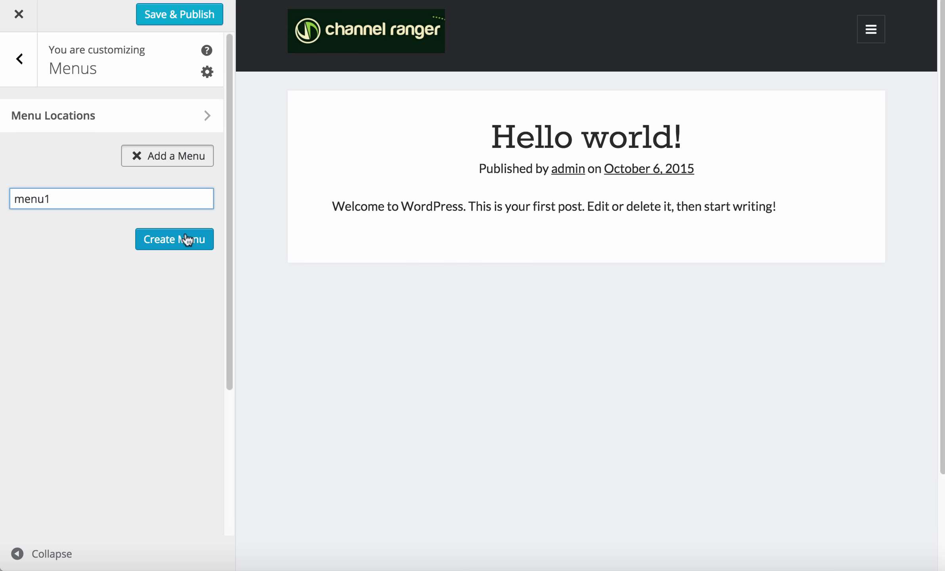
key("BackSpace")
type("2")
key("BackSpace")
key("BackSpace")
key("BackSpace")
key("BackSpace")
key("BackSpace")
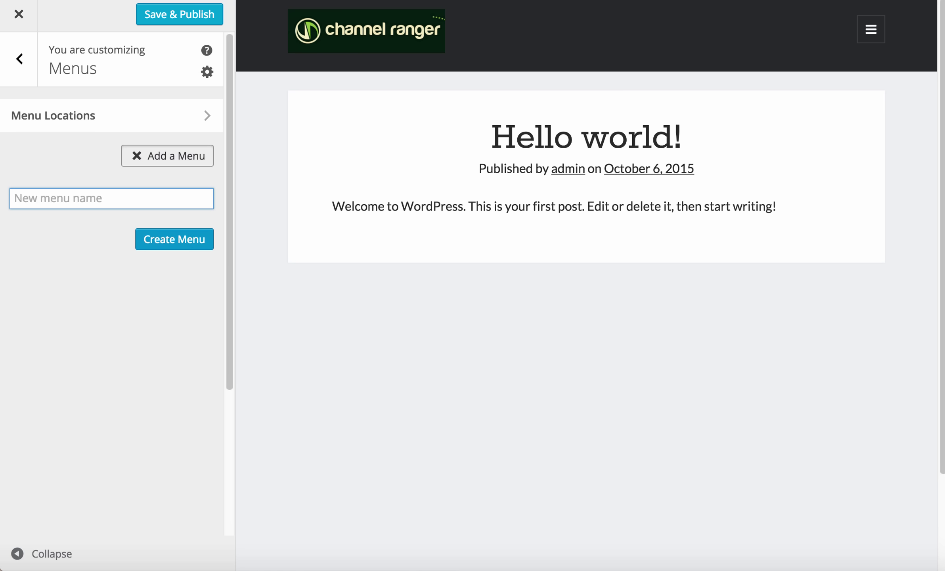
type("hellot")
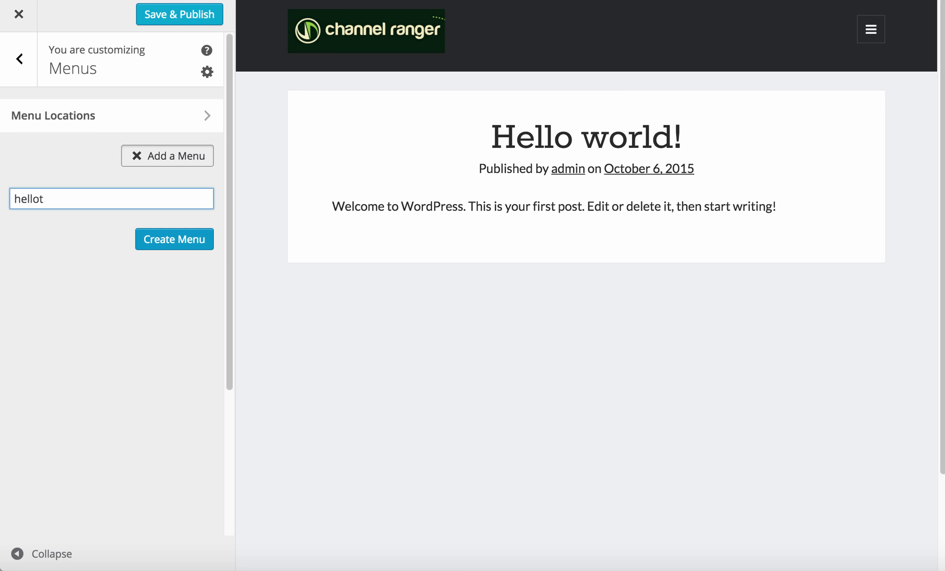
key("BackSpace")
type("kintty")
key("BackSpace")
key("BackSpace")
key("BackSpace")
key("BackSpace")
key("BackSpace")
key("BackSpace")
key("BackSpace")
key("BackSpace")
key("BackSpace")
key("BackSpace")
key("BackSpace")
key("BackSpace")
type("mene")
key("BackSpace")
type("u1")
key("Return")
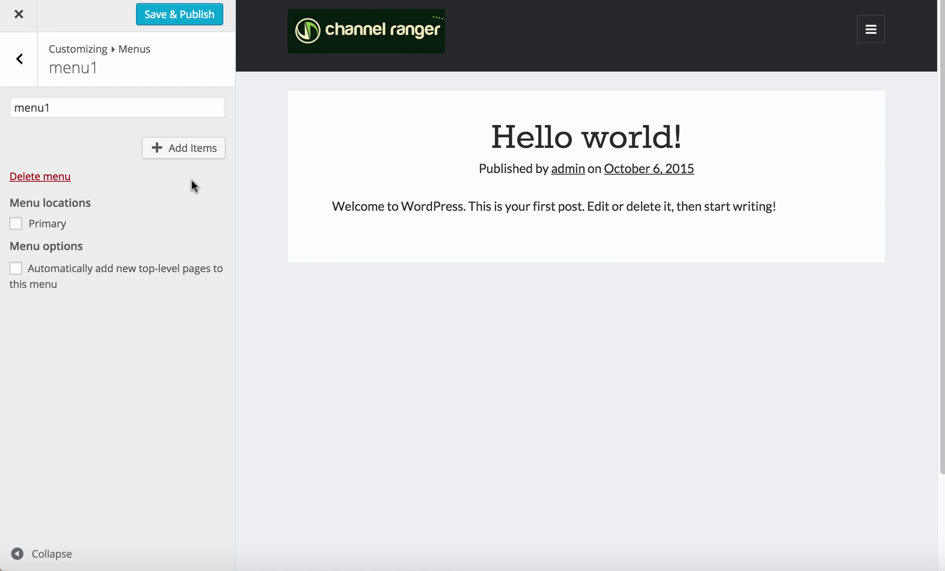
Assign menu1 to the Primary location and return to the main sections
left_click(49, 227)
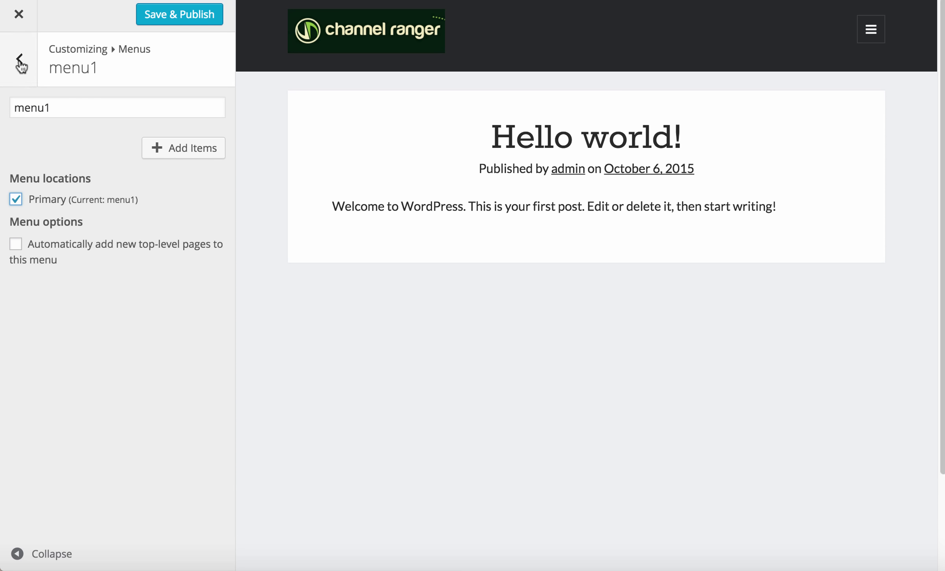
left_click(20, 58)
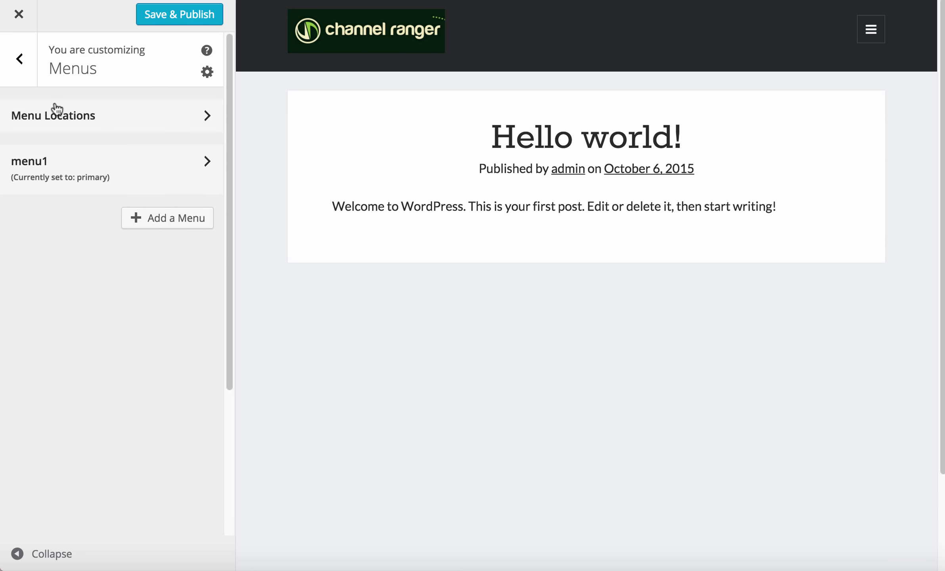
left_click(20, 67)
scroll(151, 314, "down", 1)
scroll(156, 329, "down", 5)
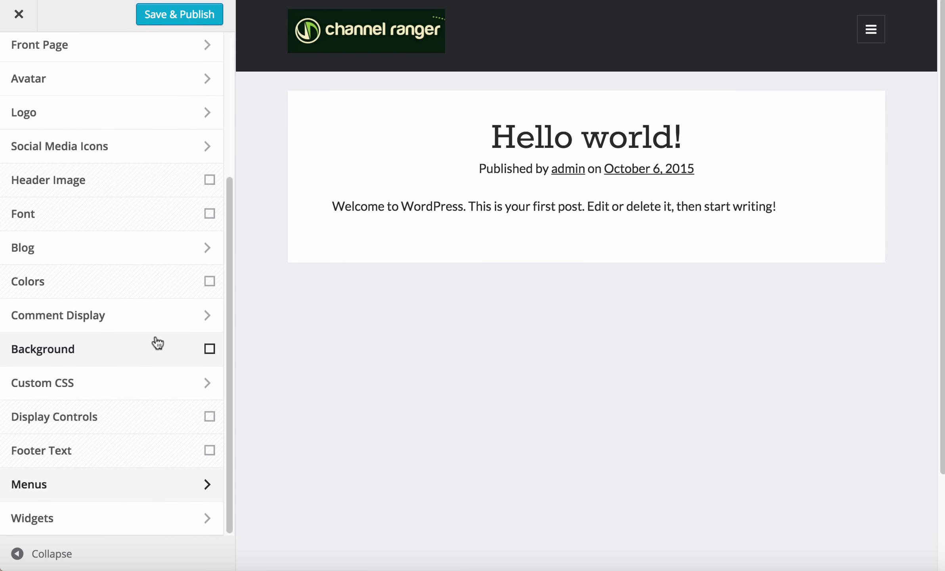
Remove the Meta and Archives widgets from the Primary Sidebar
left_click(99, 517)
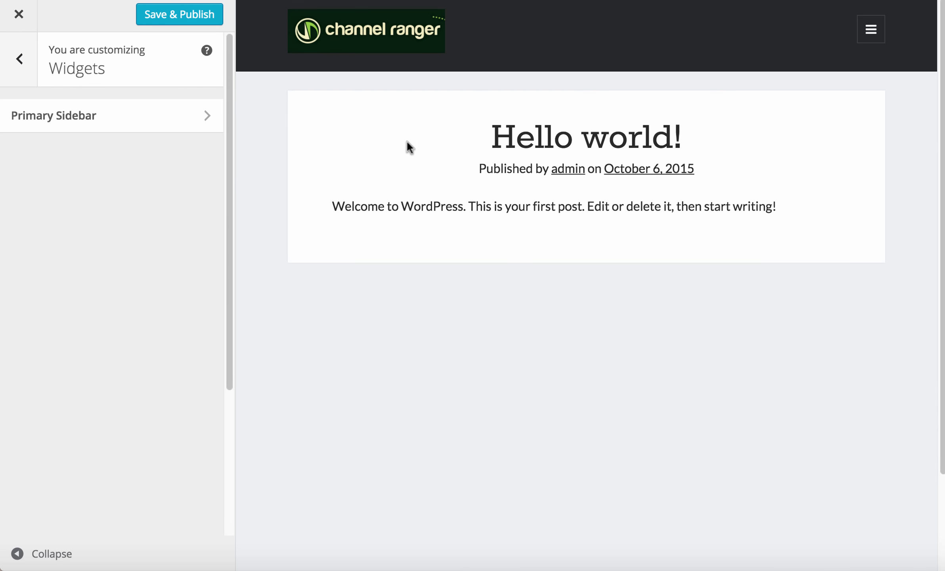
left_click(93, 115)
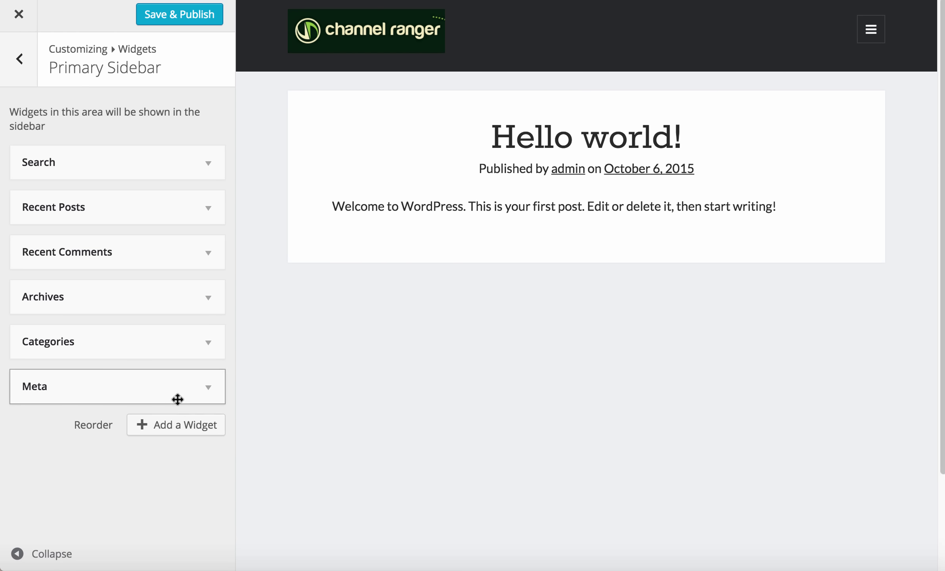
left_click_drag(178, 399, 206, 344)
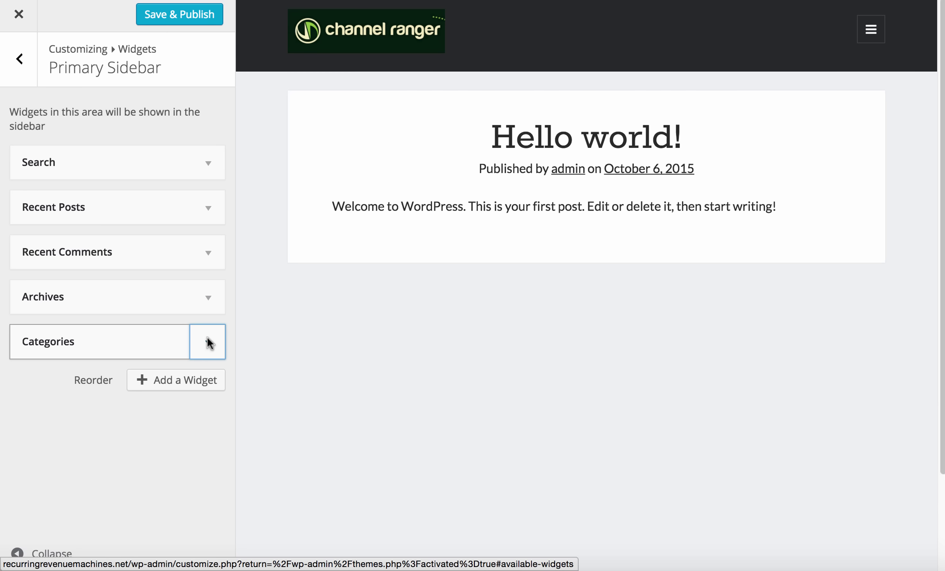
left_click(207, 307)
left_click(38, 419)
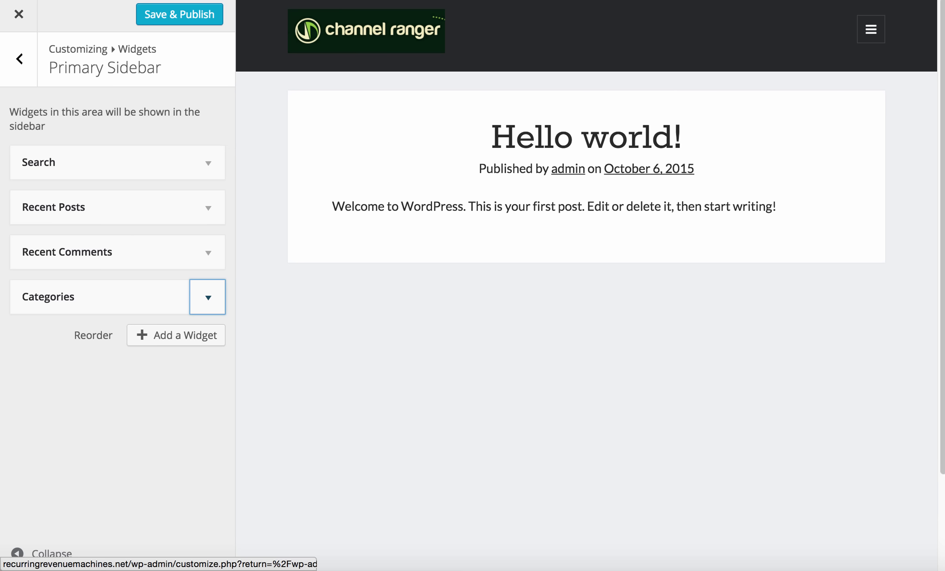
Save & Publish the customizer changes and close the customizer
left_click(198, 14)
left_click(198, 14)
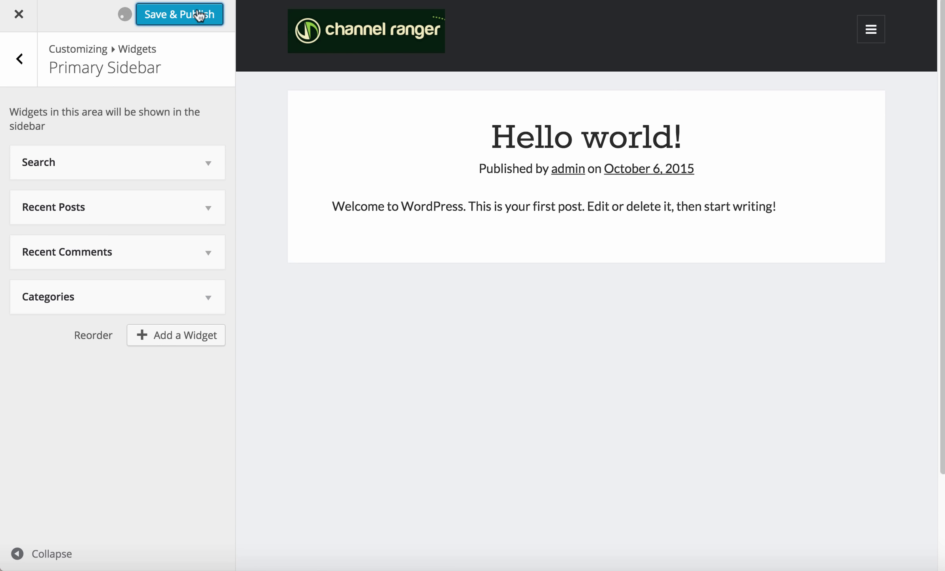
left_click(18, 14)
Open the live site in a new tab and scroll through it
mouse_move(59, 8)
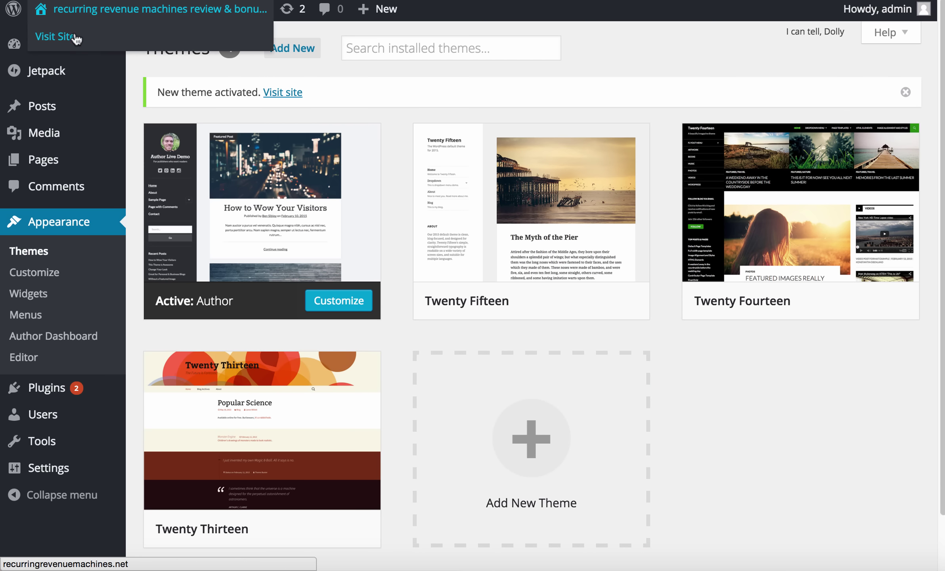
right_click(68, 36)
left_click(88, 43)
key("ctrl+Tab")
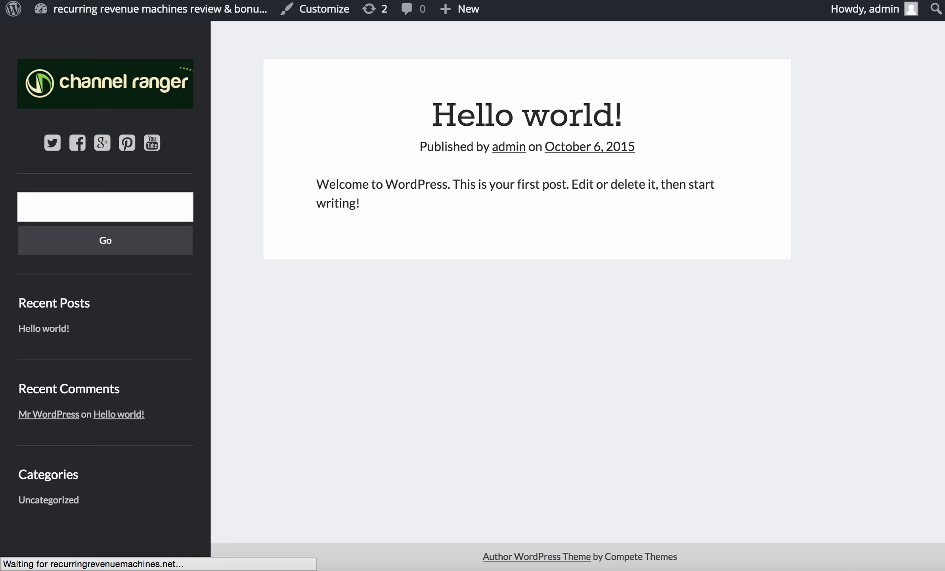
scroll(83, 396, "down", 2)
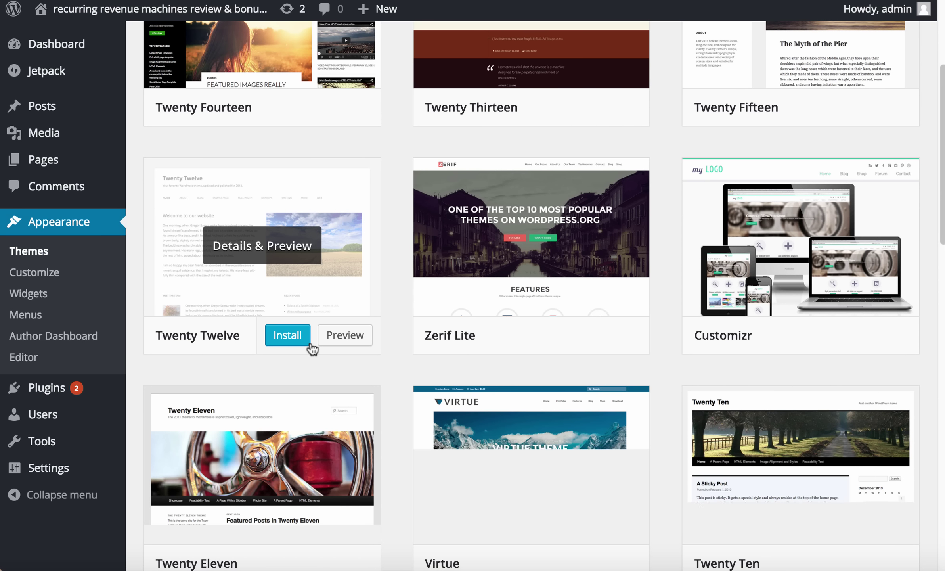
scroll(381, 356, "down", 2)
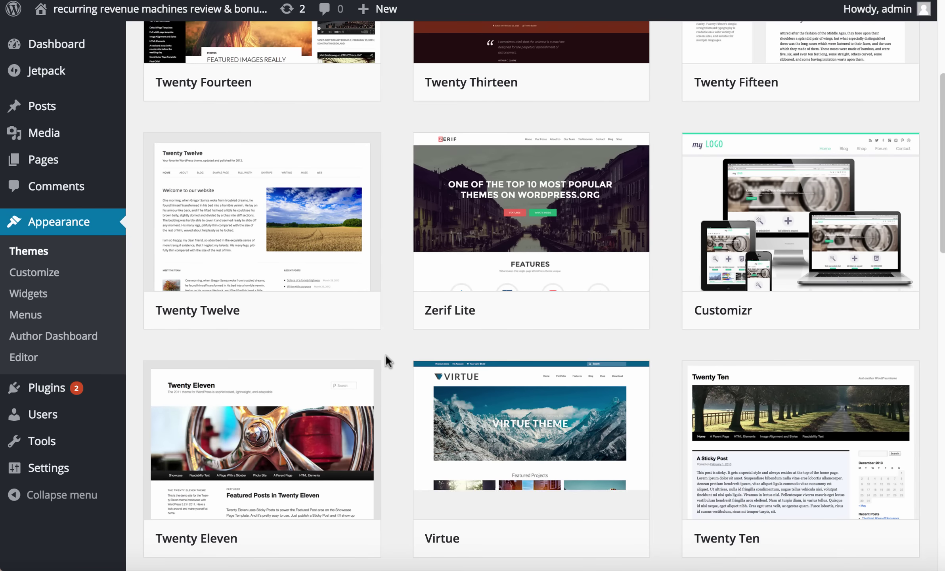
scroll(386, 358, "down", 5)
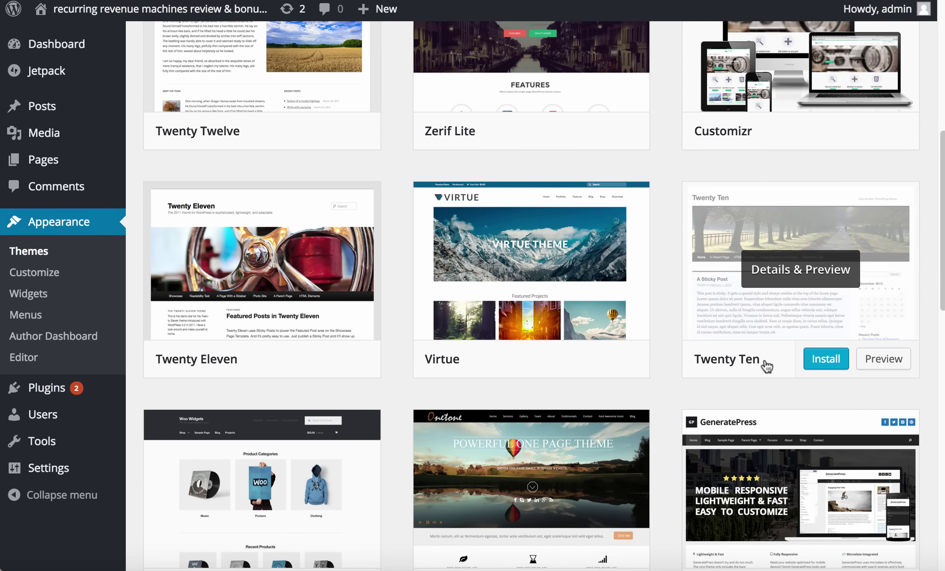
scroll(767, 367, "down", 6)
scroll(813, 395, "down", 2)
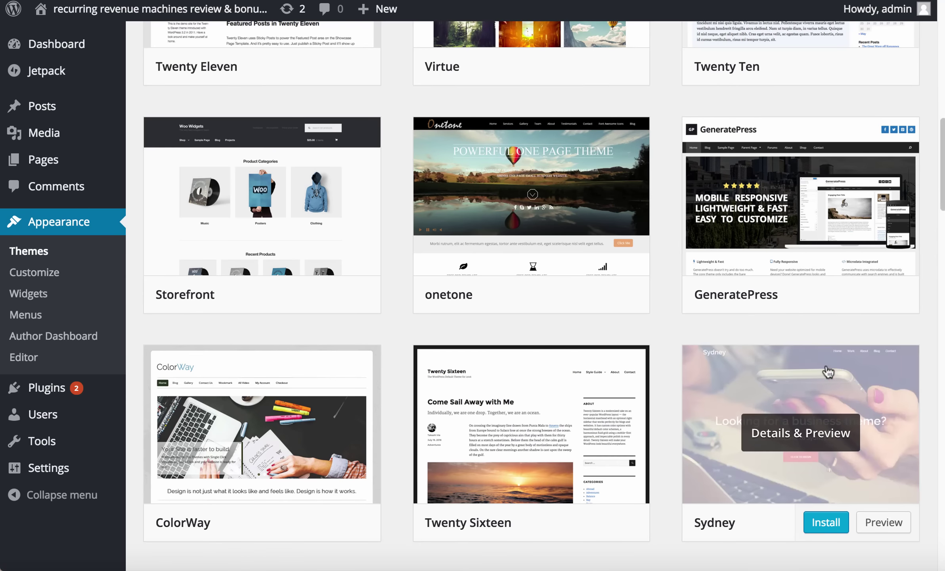
scroll(301, 352, "up", 15)
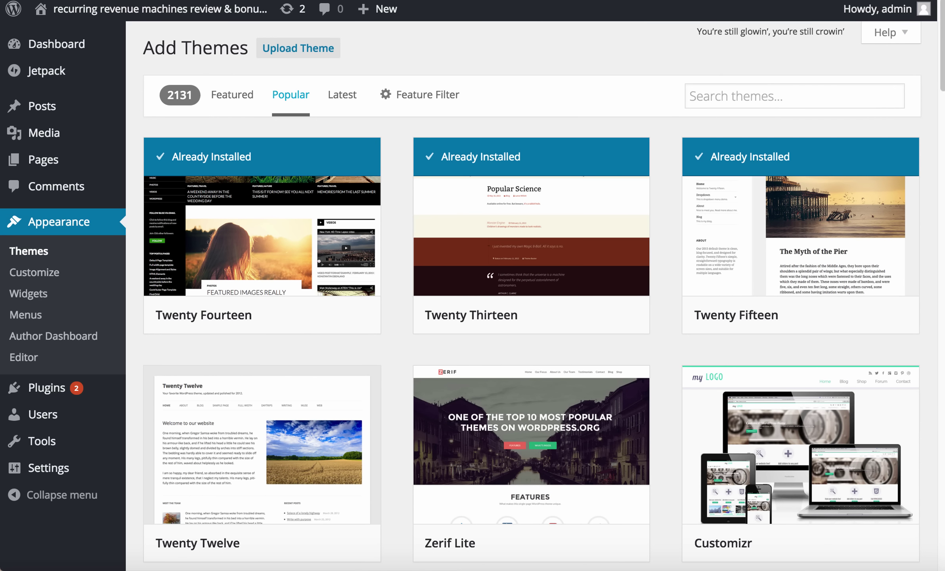